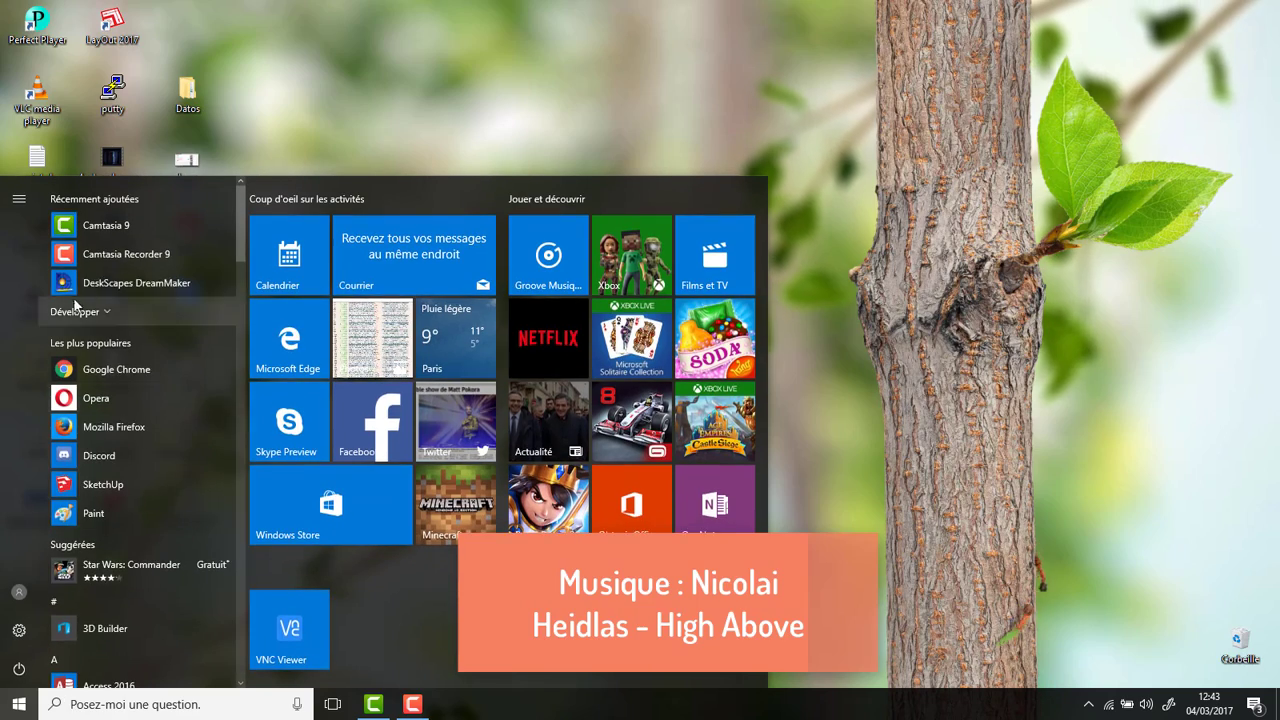
Launch SketchUp and start a new model with the "Modèle de base - Mètres" template.
{"action": "left_click", "coordinate": [75, 322]}
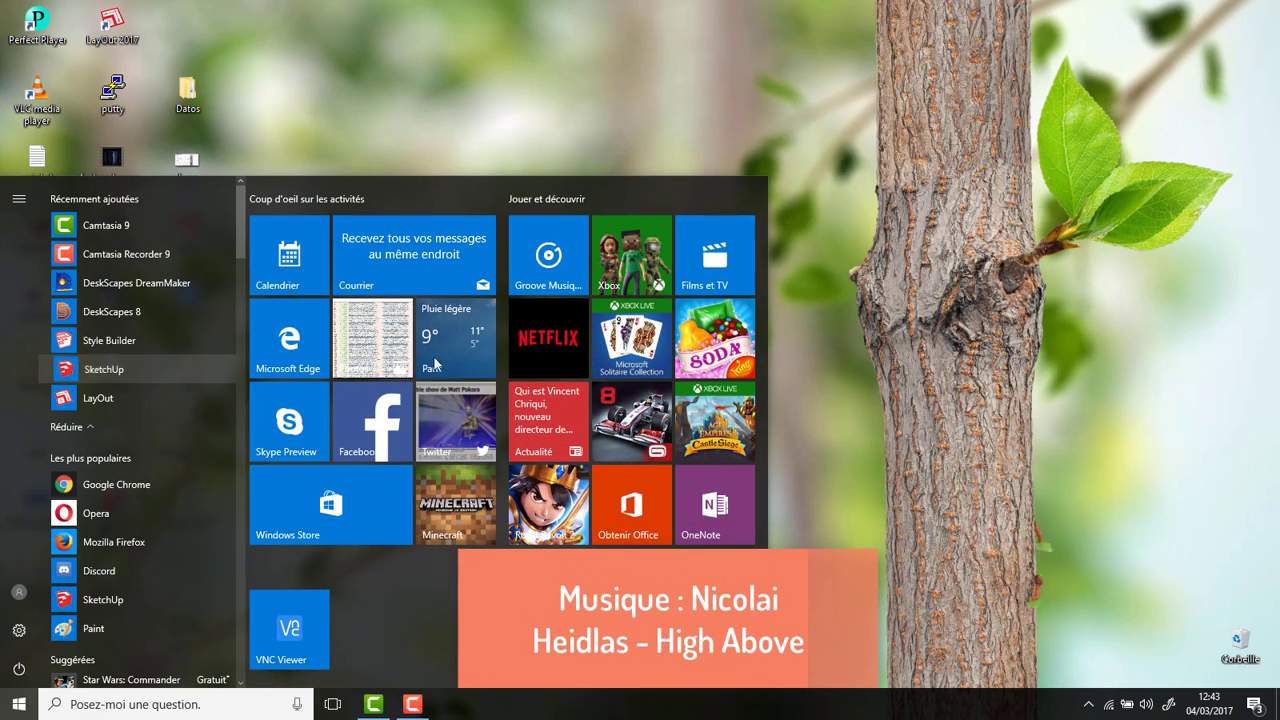
{"action": "left_click", "coordinate": [1075, 169]}
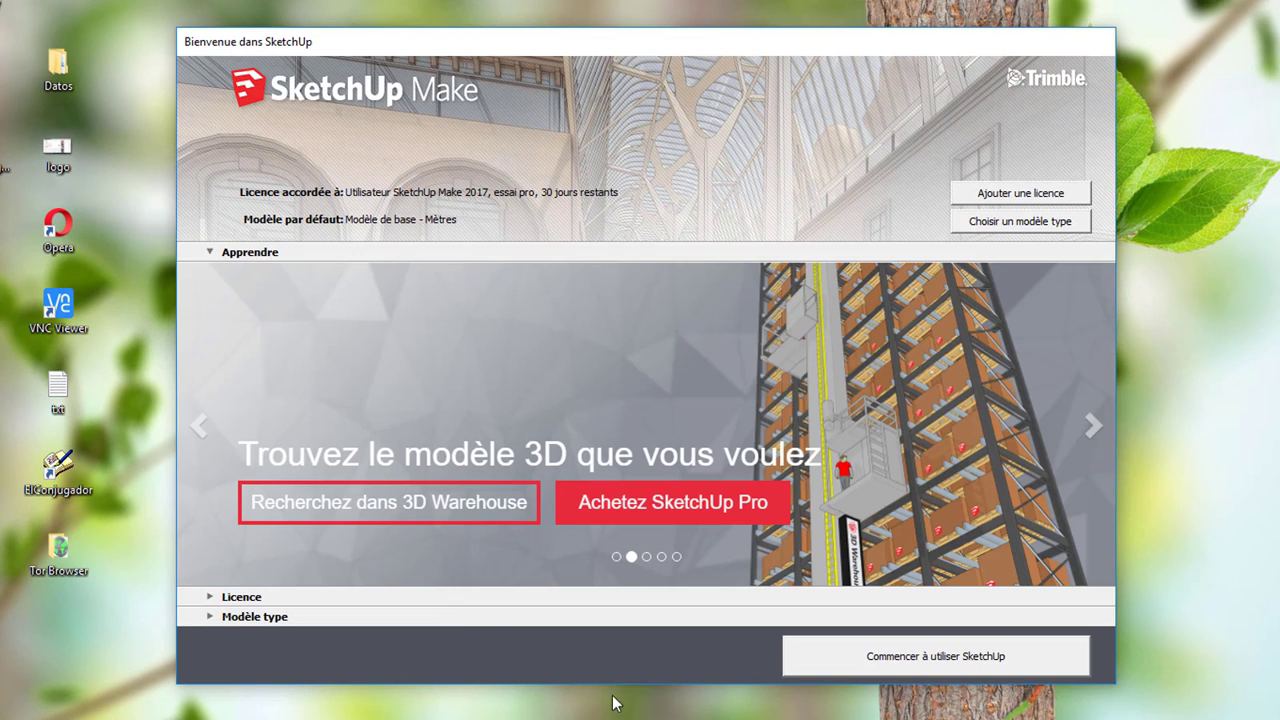
{"action": "left_click", "coordinate": [222, 617]}
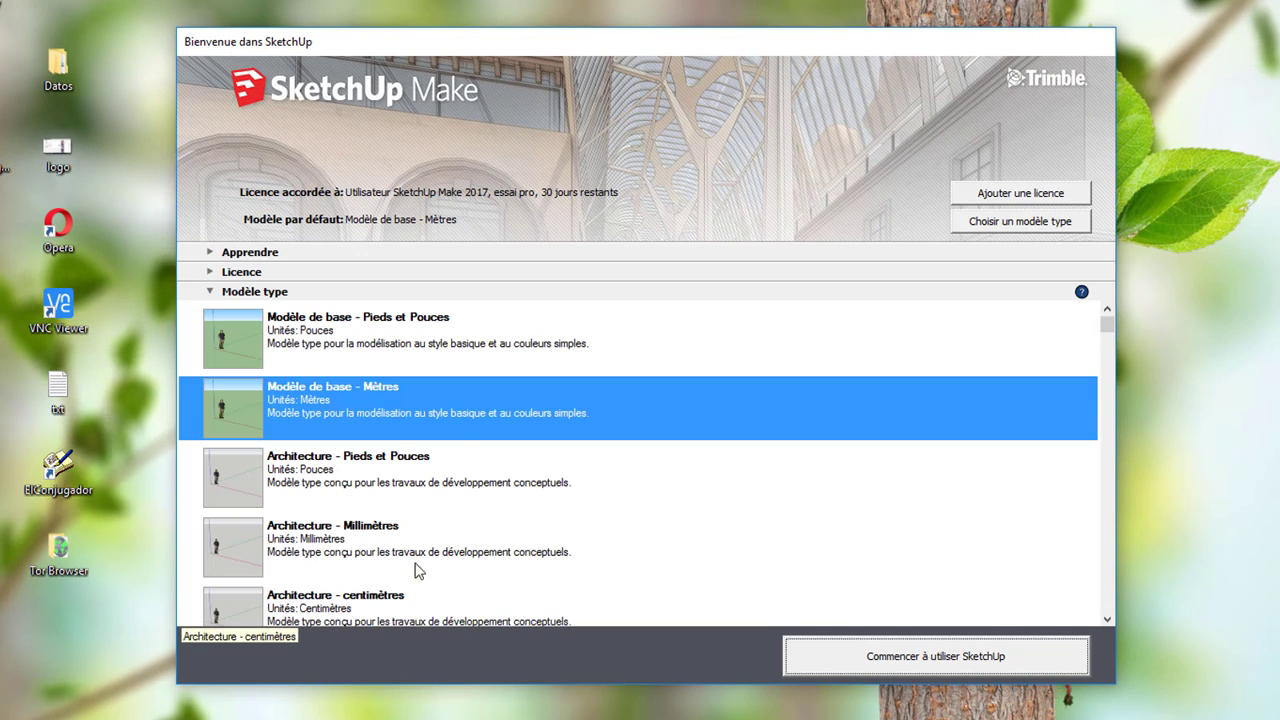
{"action": "left_click", "coordinate": [412, 350]}
{"action": "left_click", "coordinate": [403, 401]}
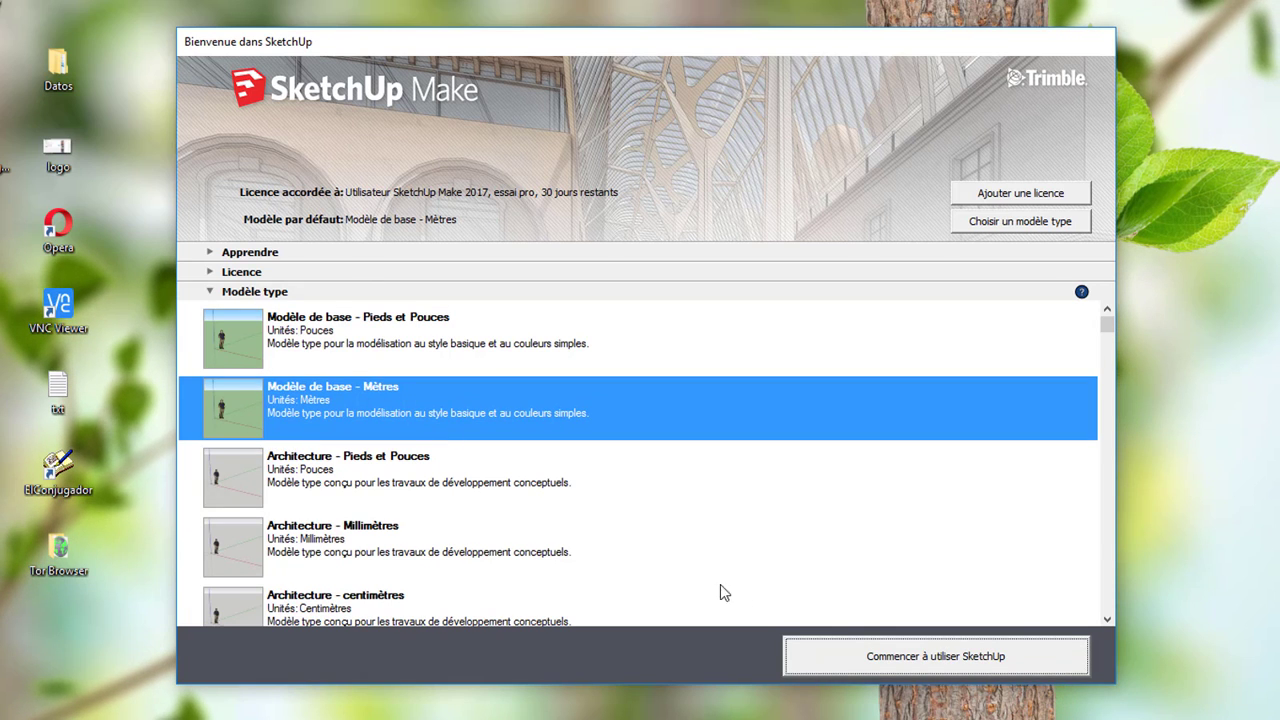
{"action": "left_click", "coordinate": [817, 656]}
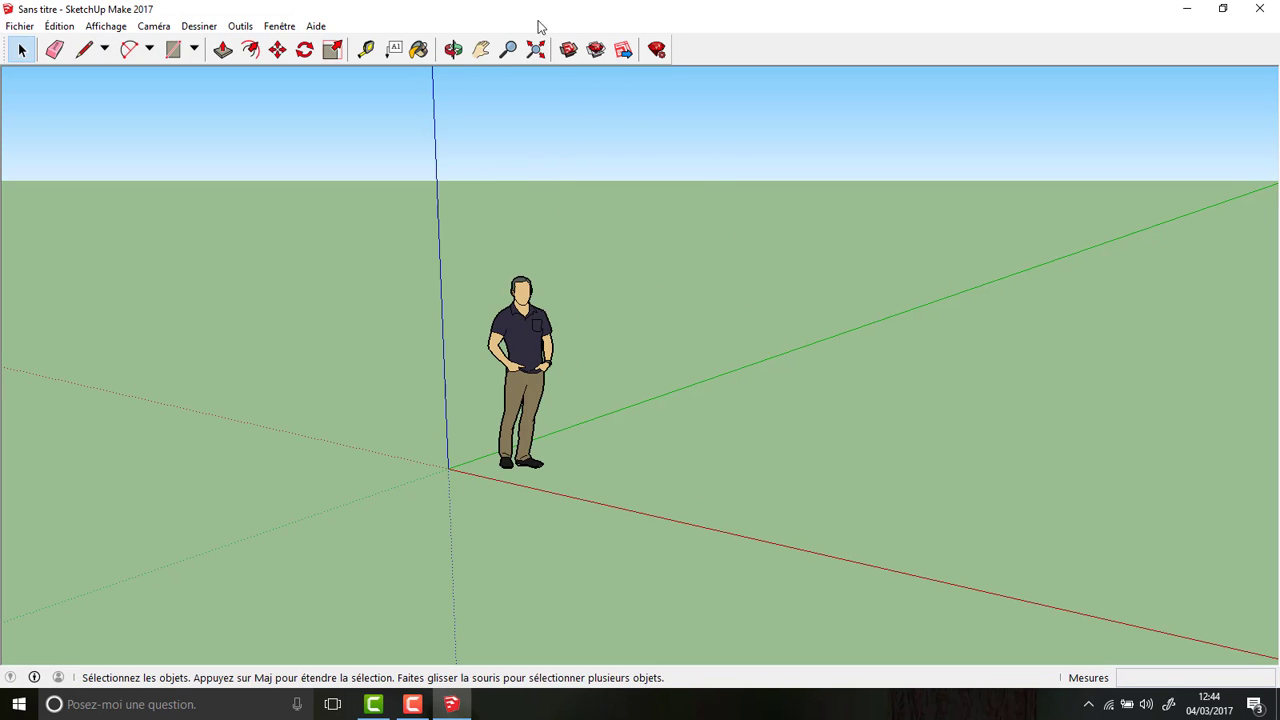
Set the model's length unit to m in the model information's unit settings.
{"action": "left_click", "coordinate": [279, 27]}
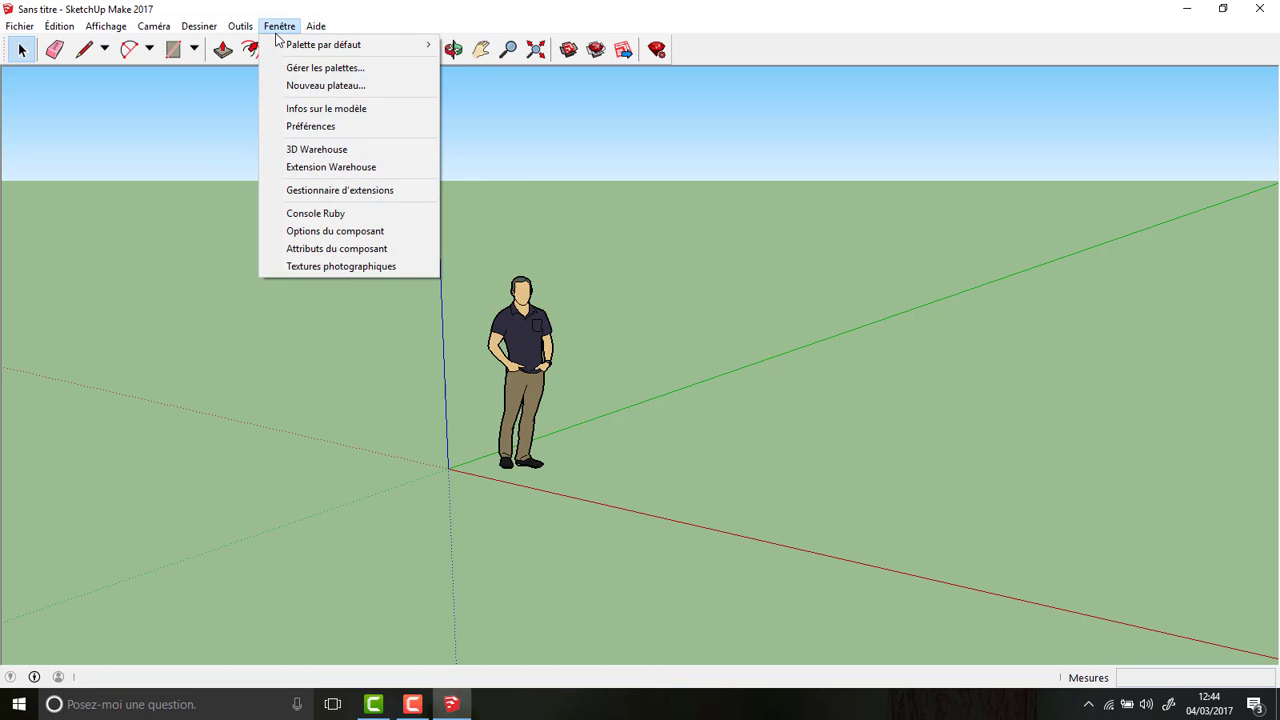
{"action": "left_click", "coordinate": [320, 110]}
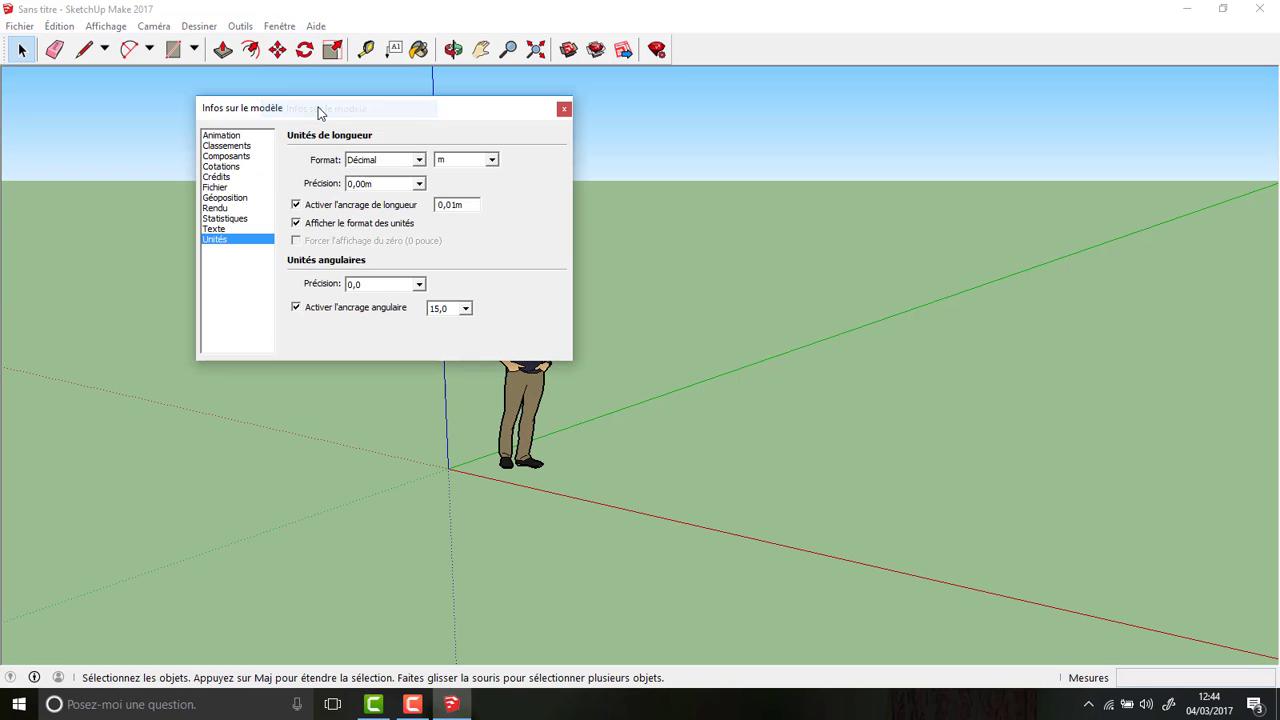
{"action": "left_click", "coordinate": [243, 188]}
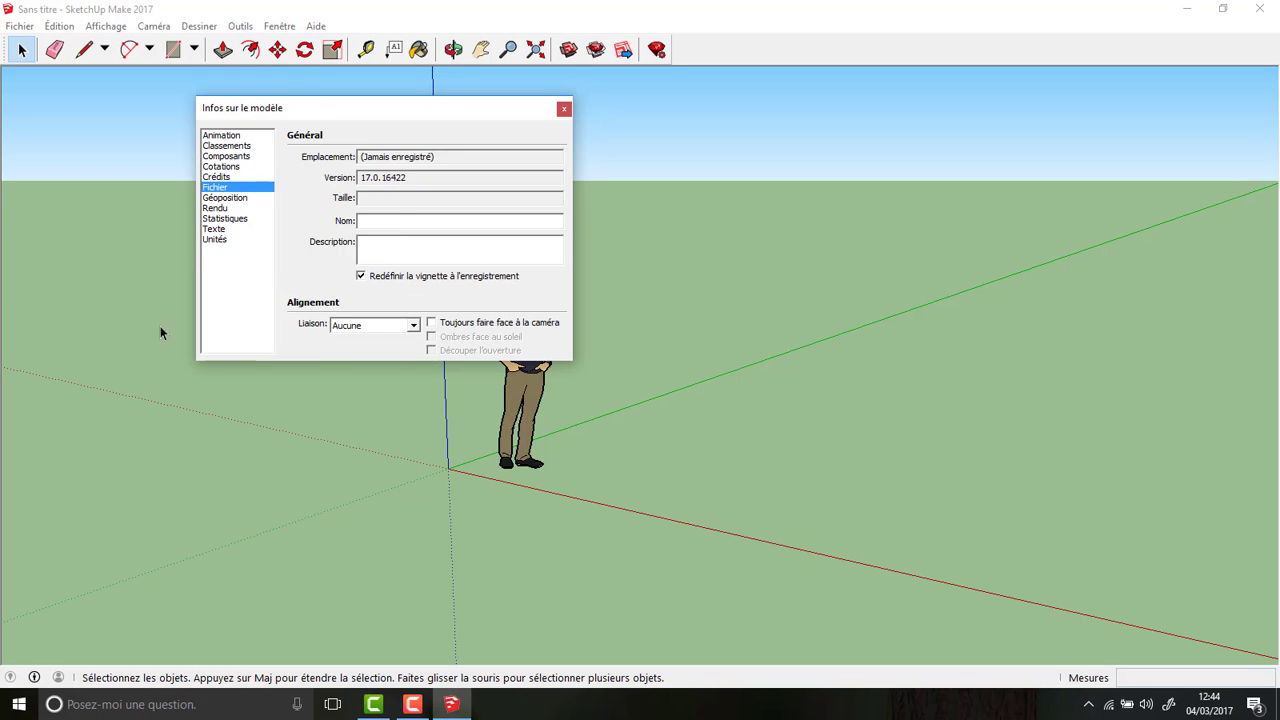
{"action": "left_click", "coordinate": [216, 240]}
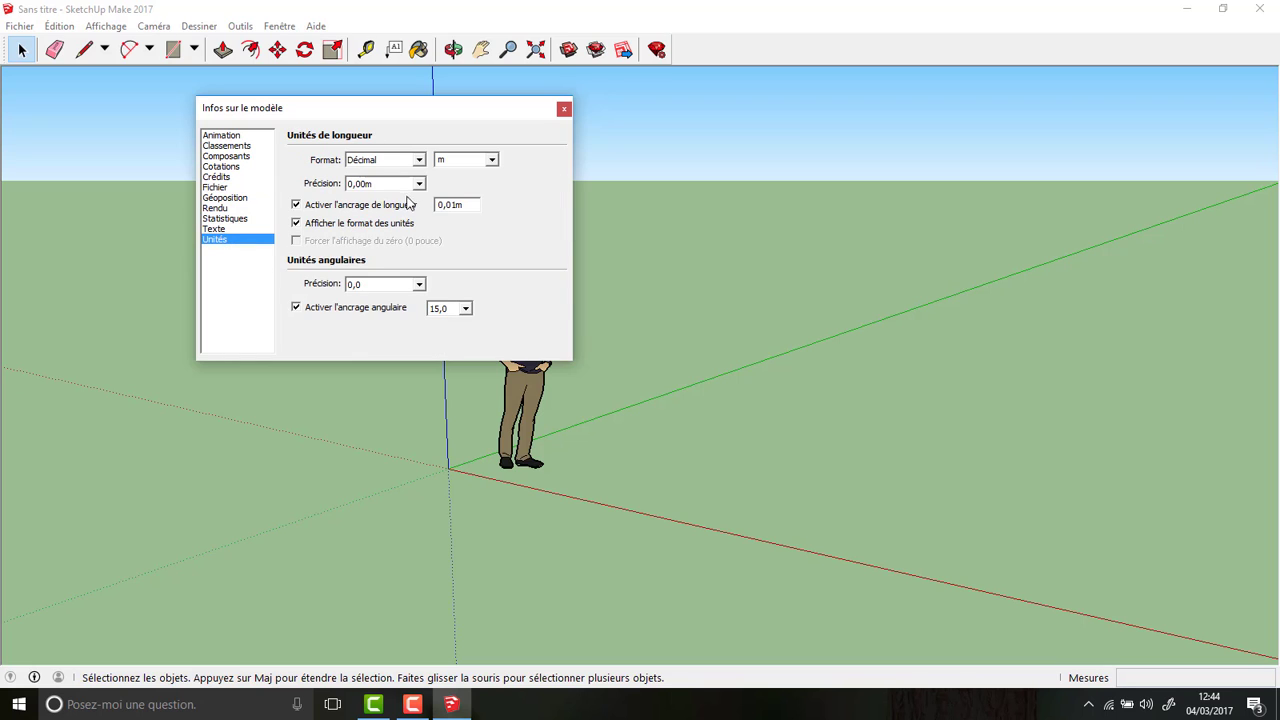
{"action": "left_click", "coordinate": [489, 160]}
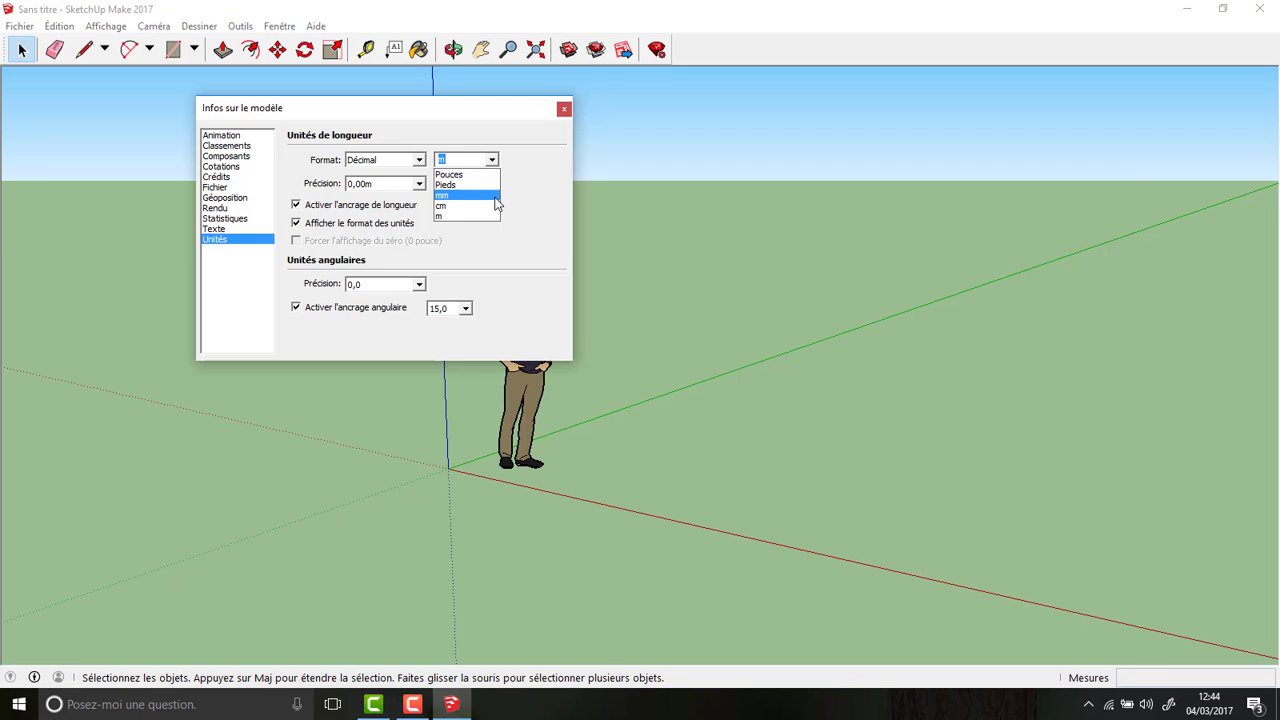
{"action": "left_click", "coordinate": [465, 217]}
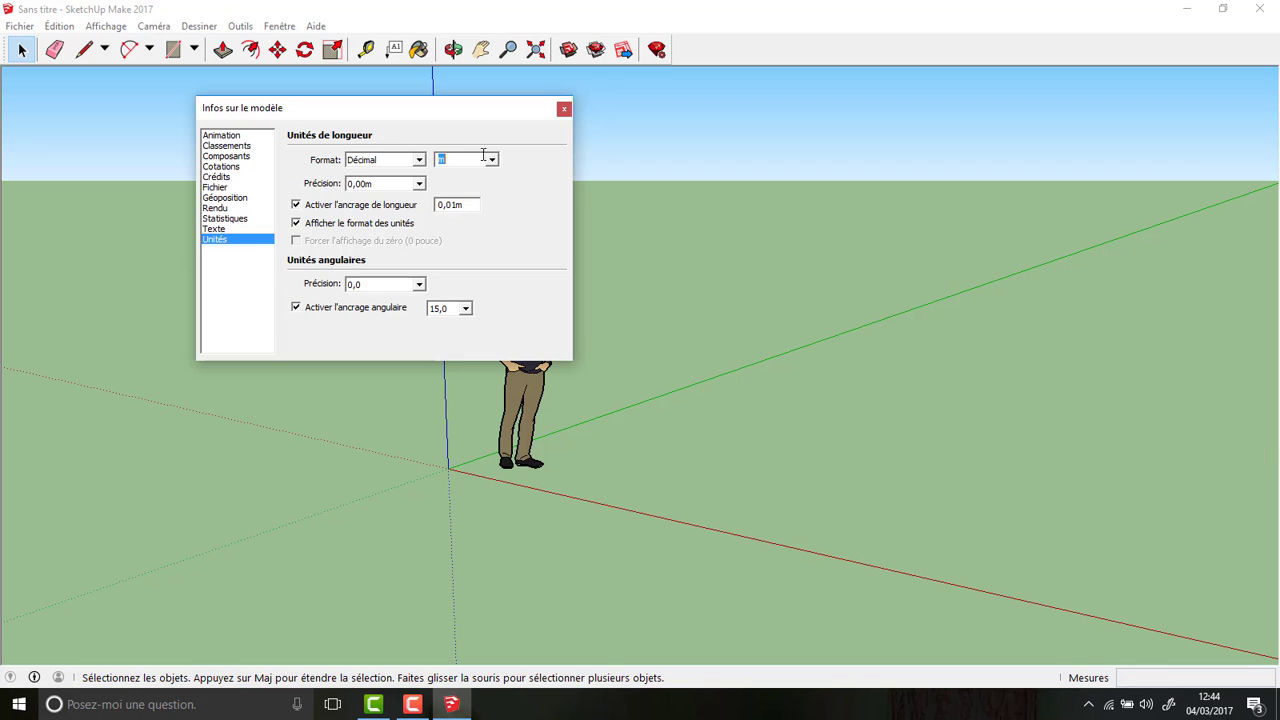
{"action": "left_click", "coordinate": [565, 110]}
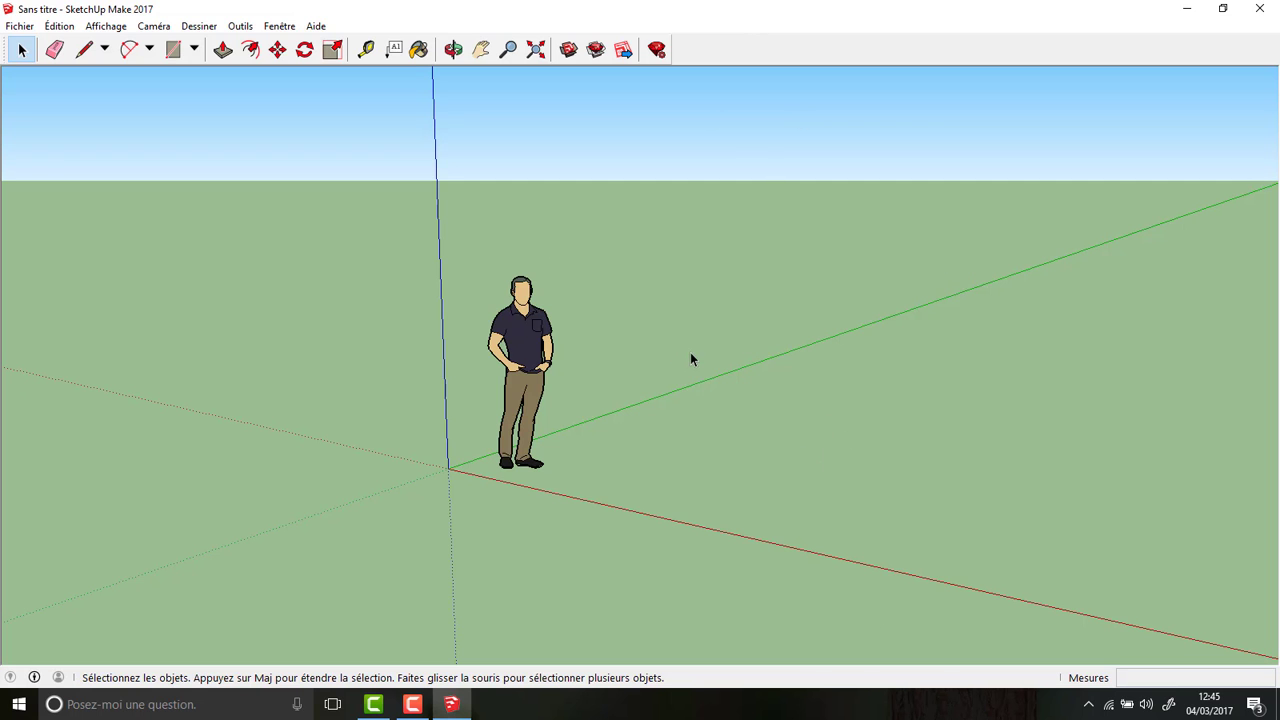
Orbit and pan around the standing figure and axes to view them from a higher angle.
{"action": "middle_click_drag", "start_coordinate": [695, 352], "coordinate": [648, 350]}
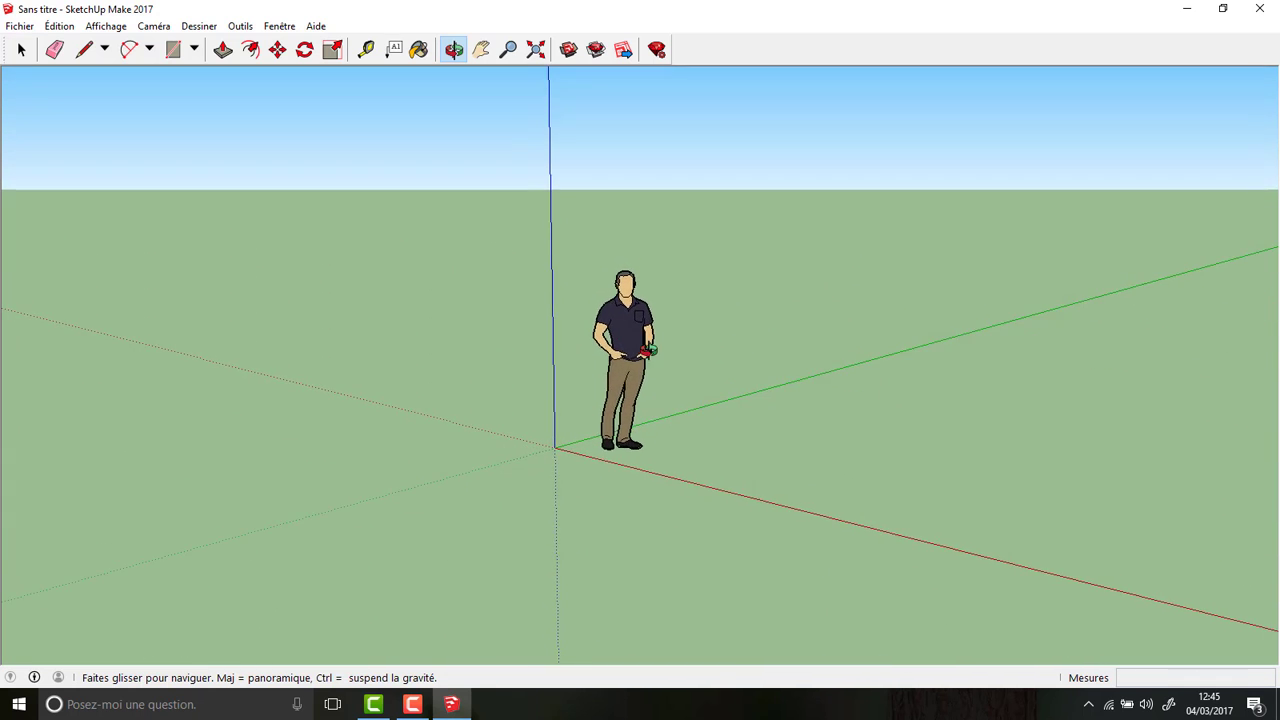
{"action": "key", "text": "space"}
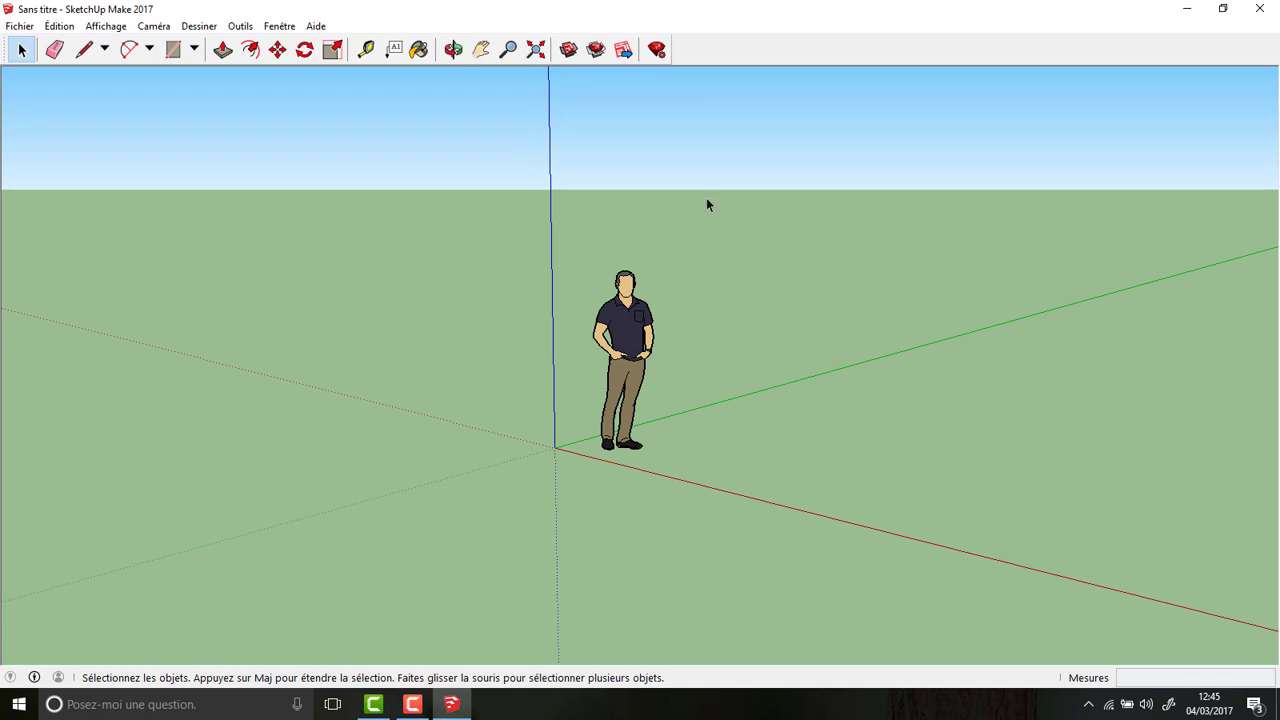
{"action": "left_click", "coordinate": [480, 52]}
{"action": "left_click_drag", "start_coordinate": [1081, 421], "coordinate": [801, 455]}
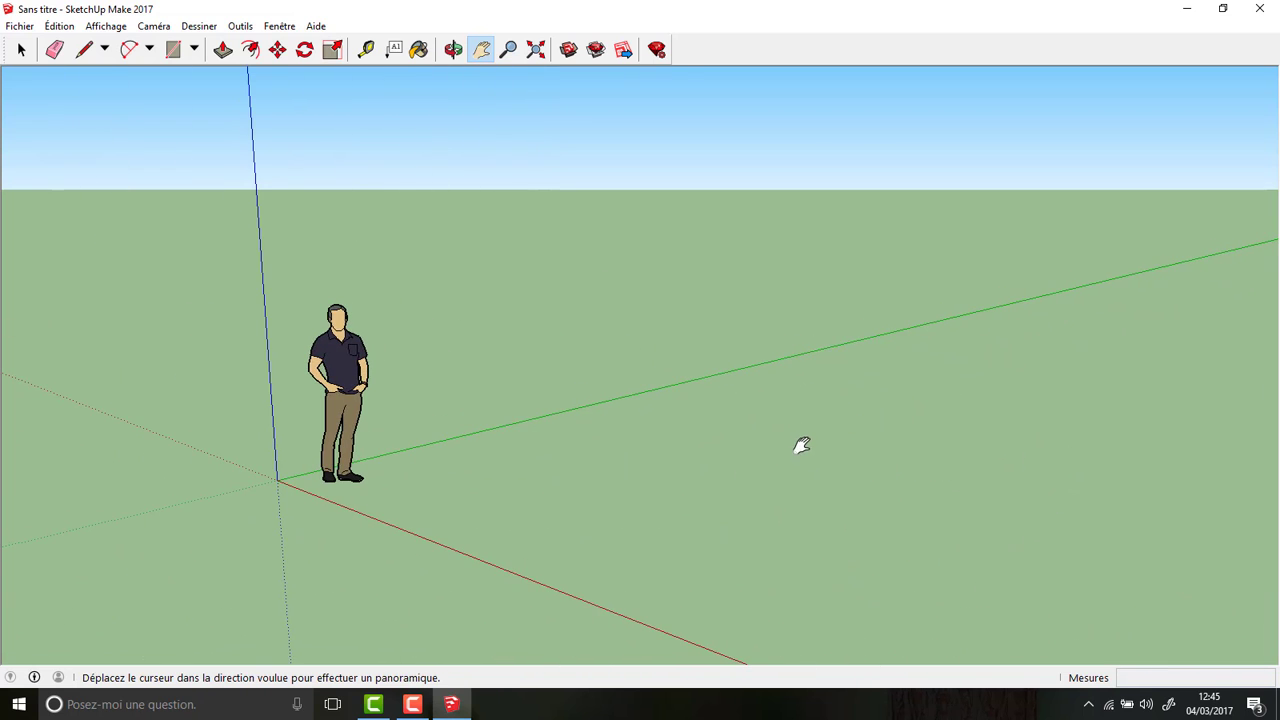
{"action": "middle_click_drag", "start_coordinate": [803, 446], "coordinate": [986, 461]}
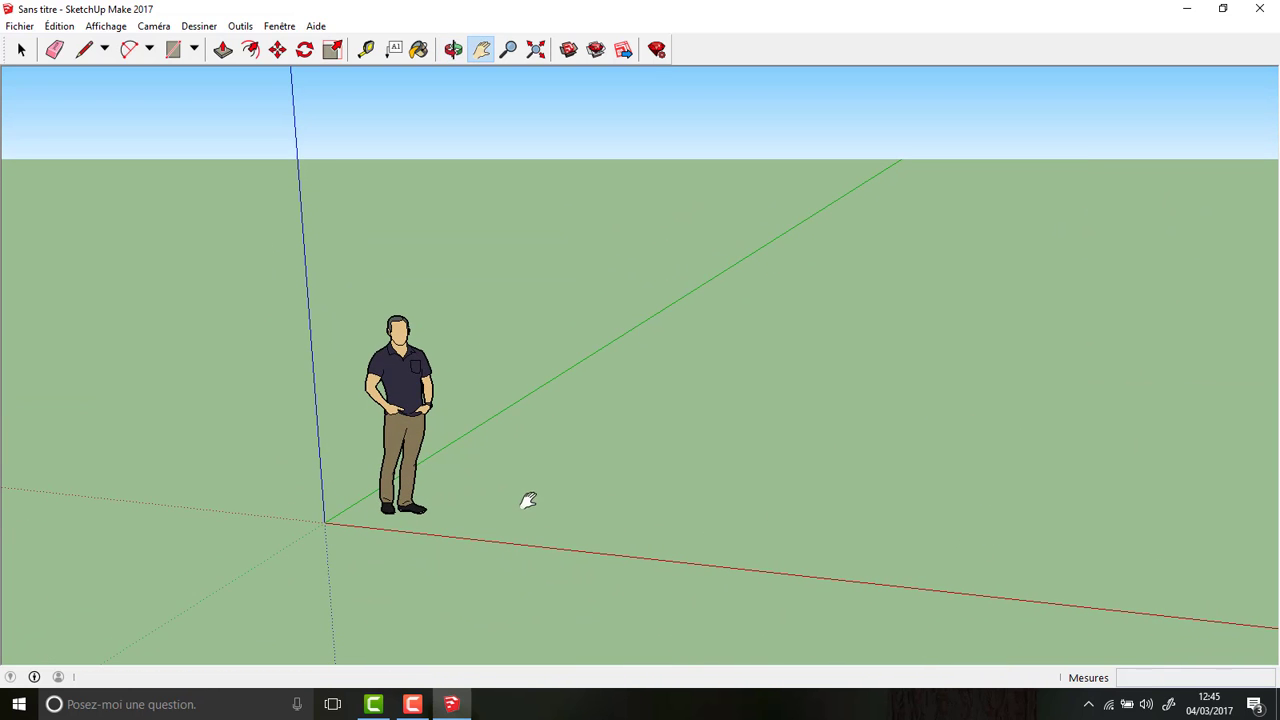
{"action": "left_click_drag", "start_coordinate": [626, 460], "coordinate": [597, 436]}
{"action": "middle_click_drag", "start_coordinate": [698, 394], "coordinate": [528, 446]}
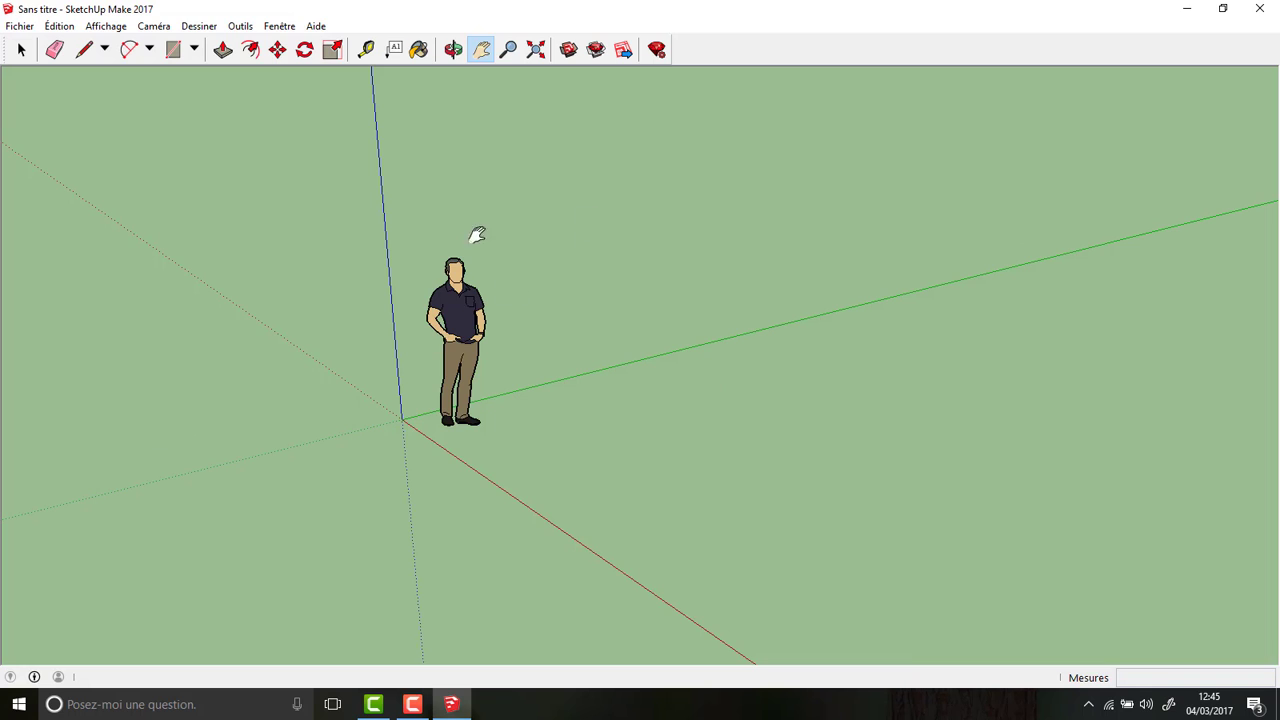
Try deleting the standing figure beside the origin and undo the deletion.
{"action": "left_click", "coordinate": [21, 49]}
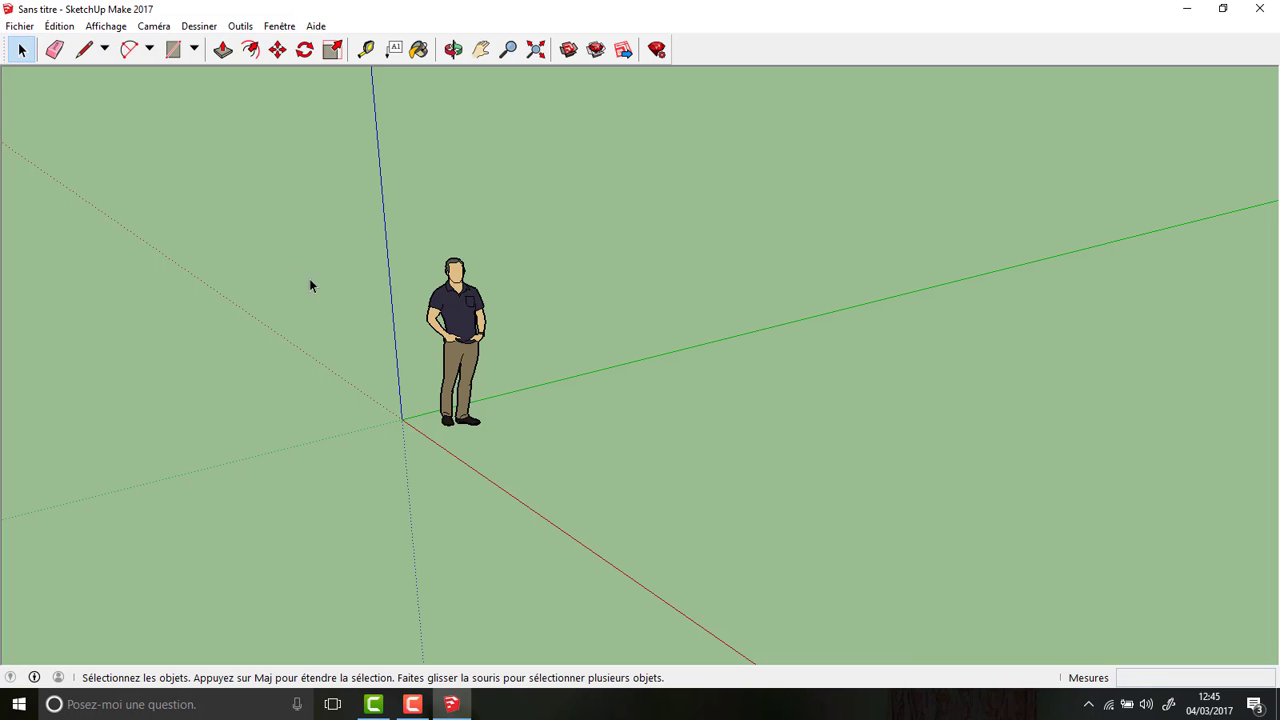
{"action": "left_click", "coordinate": [473, 327]}
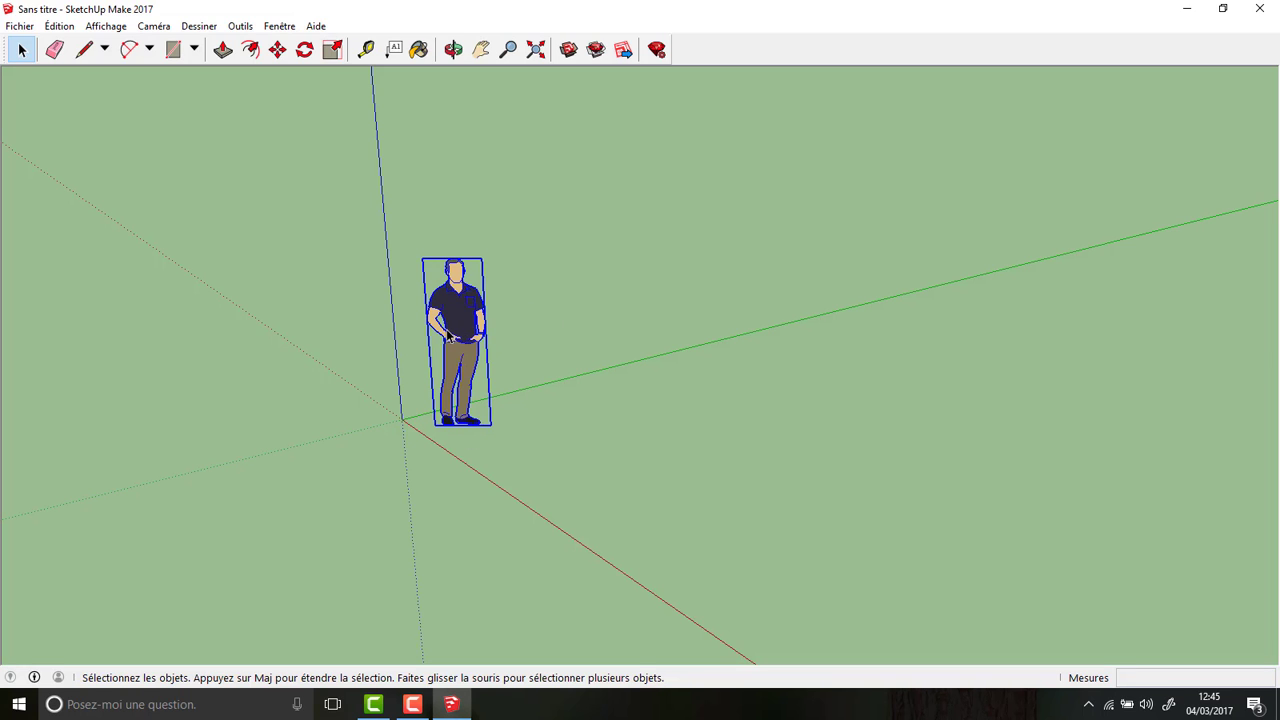
{"action": "right_click", "coordinate": [449, 336]}
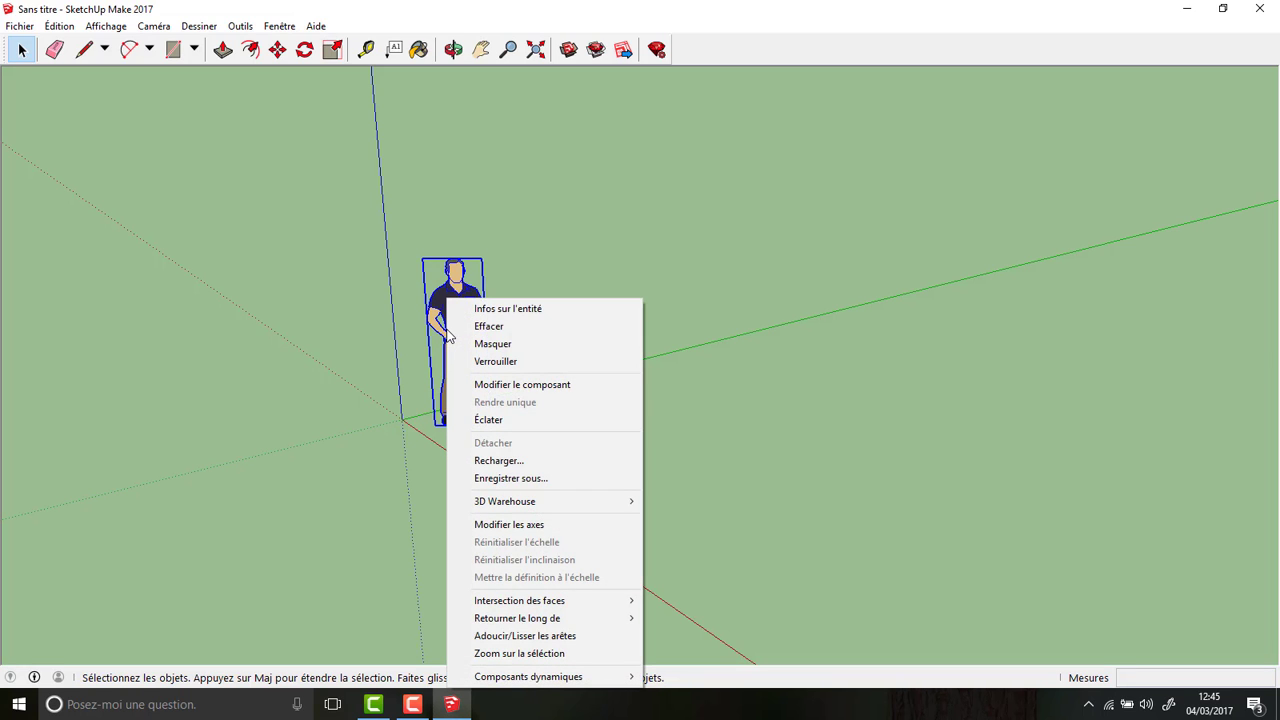
{"action": "left_click", "coordinate": [452, 276]}
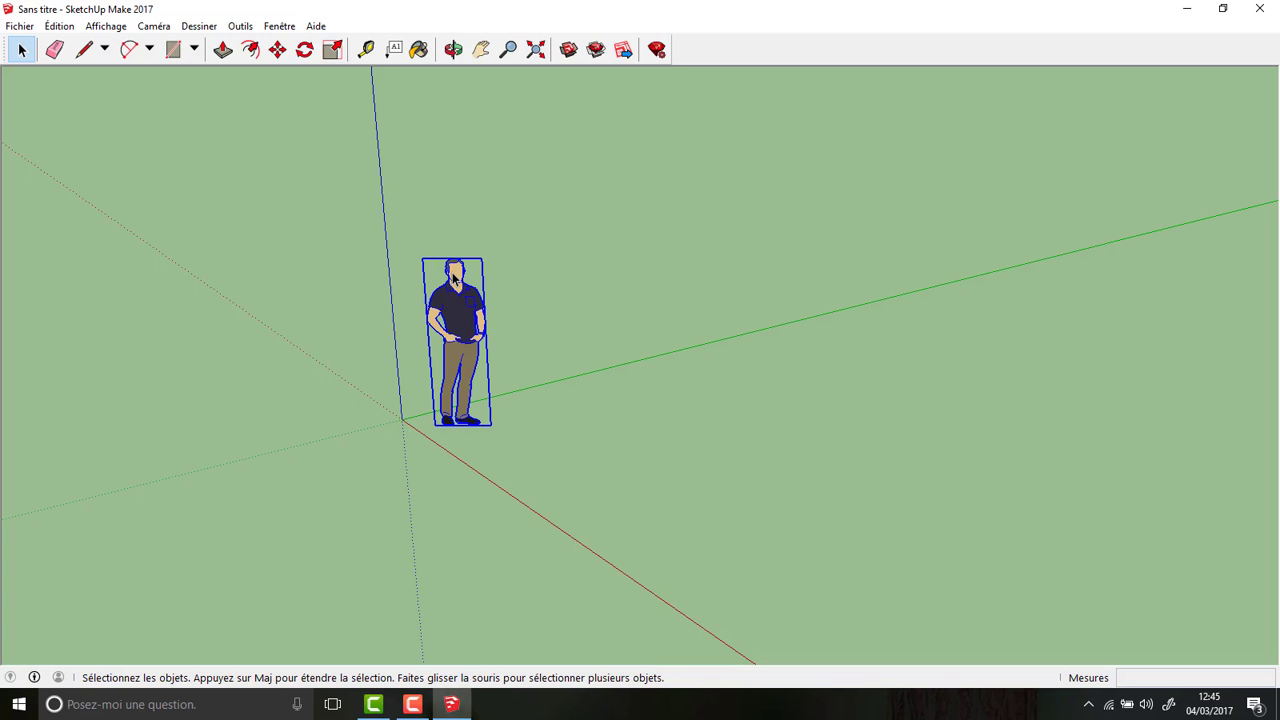
{"action": "key", "text": "Delete"}
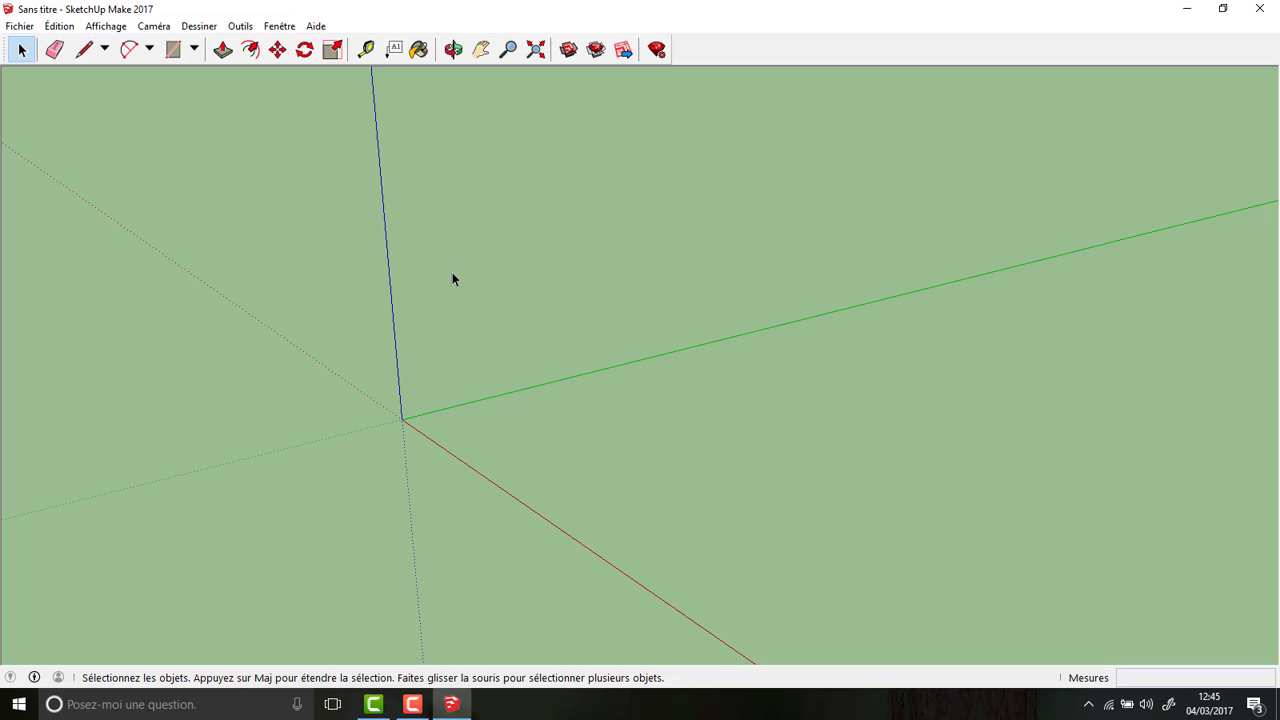
{"action": "key", "text": "ctrl+z"}
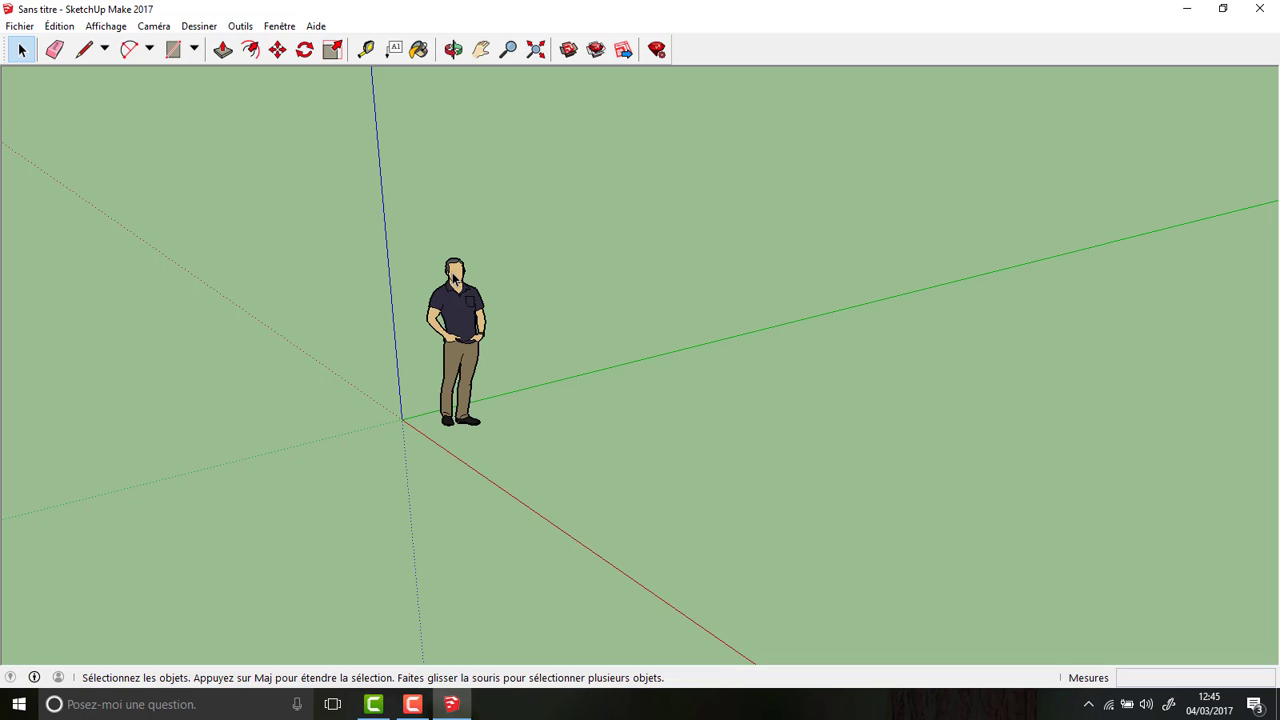
Erase the standing figure from the model.
{"action": "left_click", "coordinate": [466, 292]}
{"action": "right_click", "coordinate": [466, 292]}
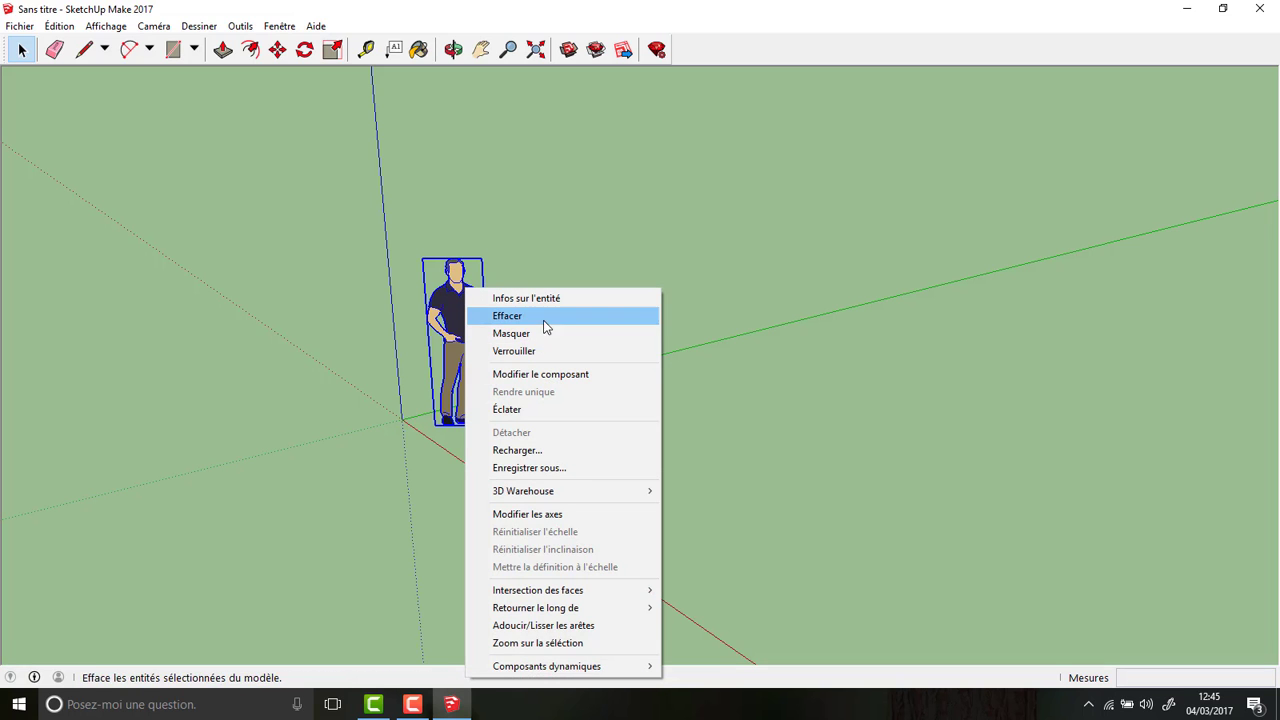
{"action": "left_click", "coordinate": [546, 316]}
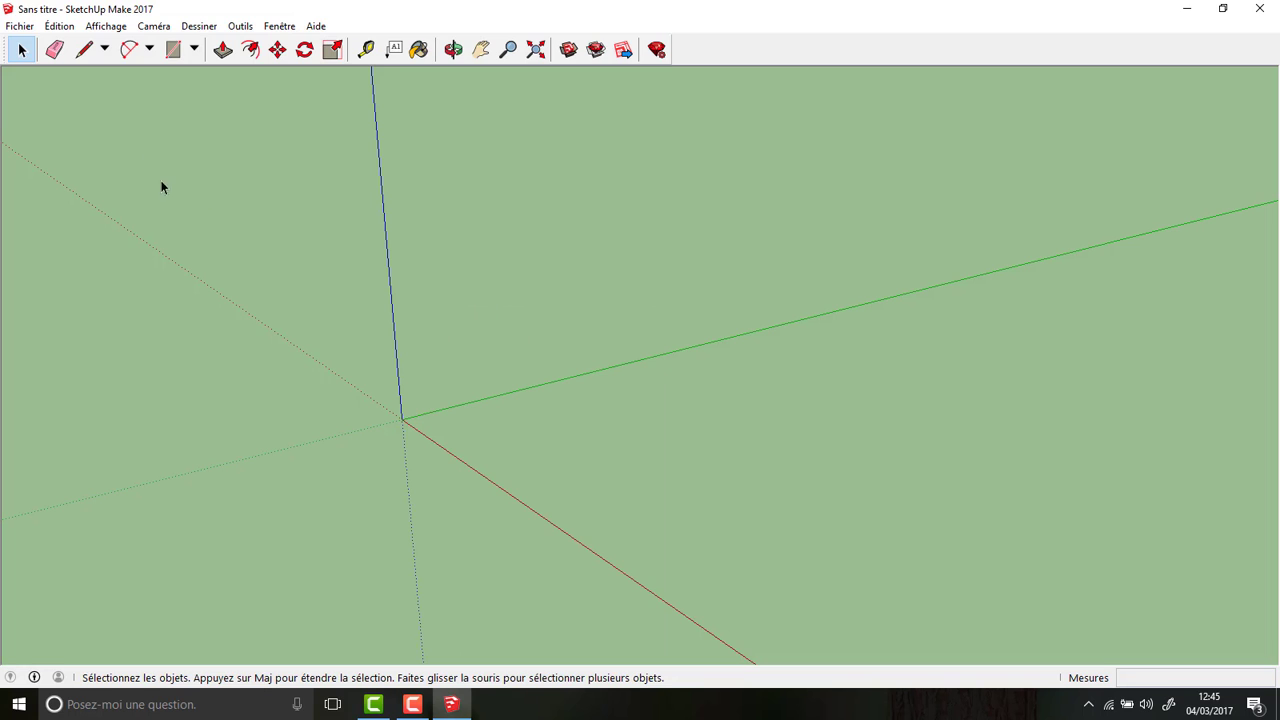
Draw a square of about 4.29 m by 4.29 m on the ground plane, starting from the origin.
{"action": "left_click", "coordinate": [172, 50]}
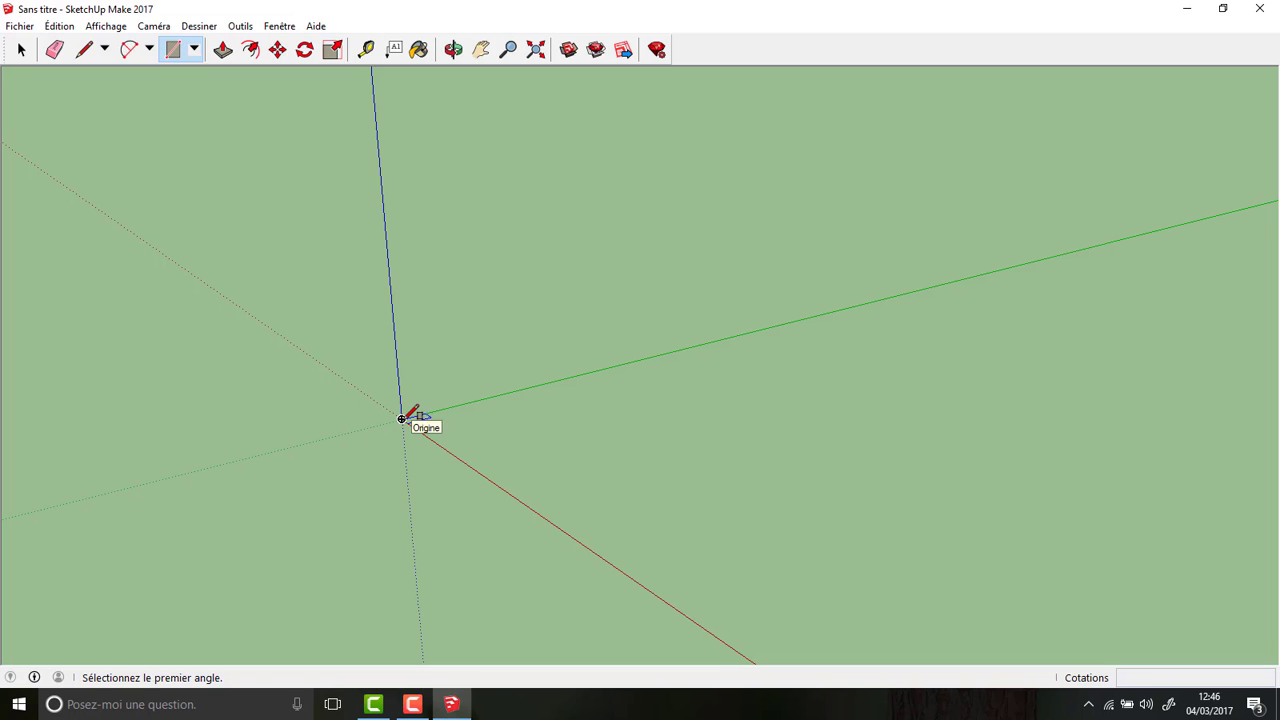
{"action": "left_click", "coordinate": [402, 418]}
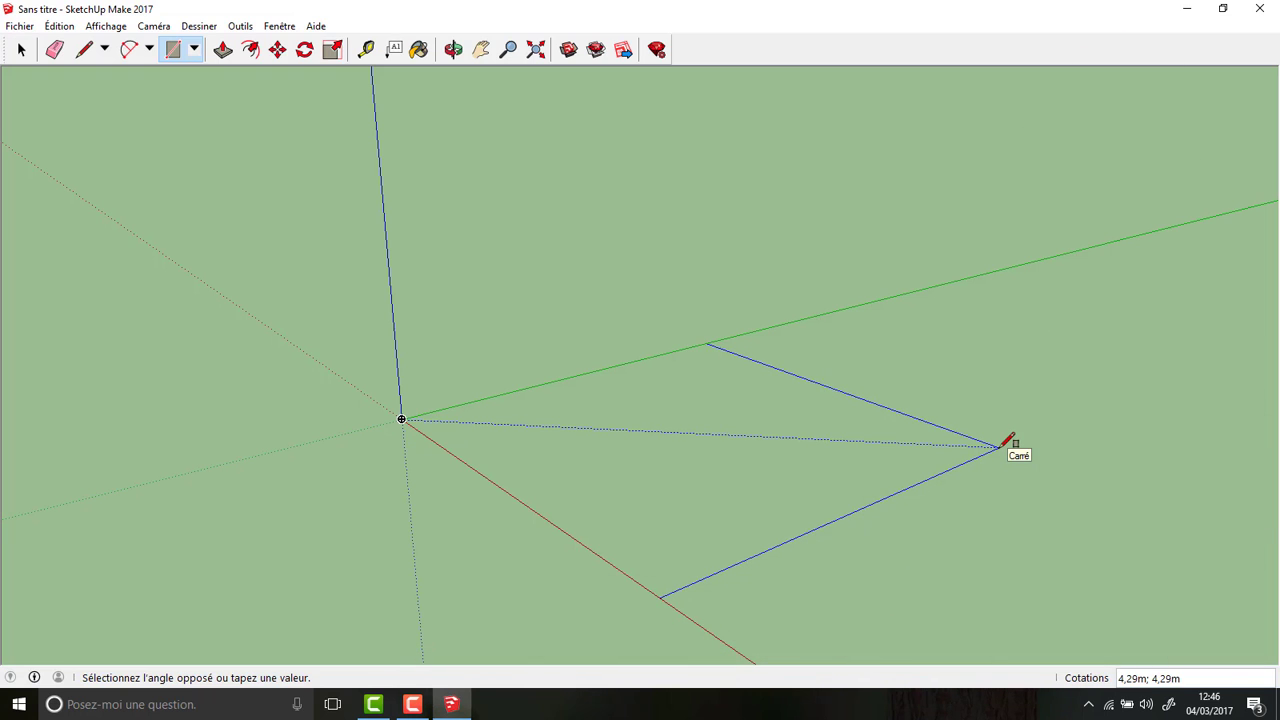
{"action": "left_click", "coordinate": [1002, 446]}
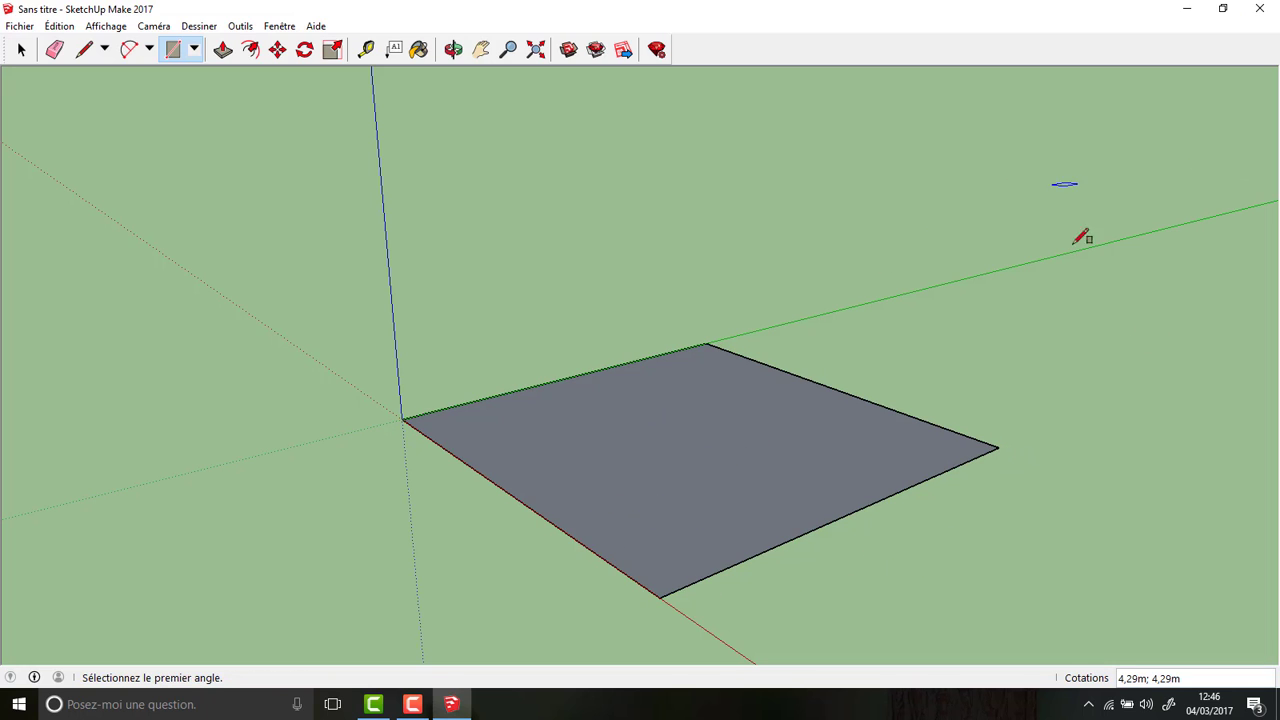
Try extruding the square face upward by about 1.22 m with Push/Pull and undo the extrusion.
{"action": "left_click", "coordinate": [222, 50]}
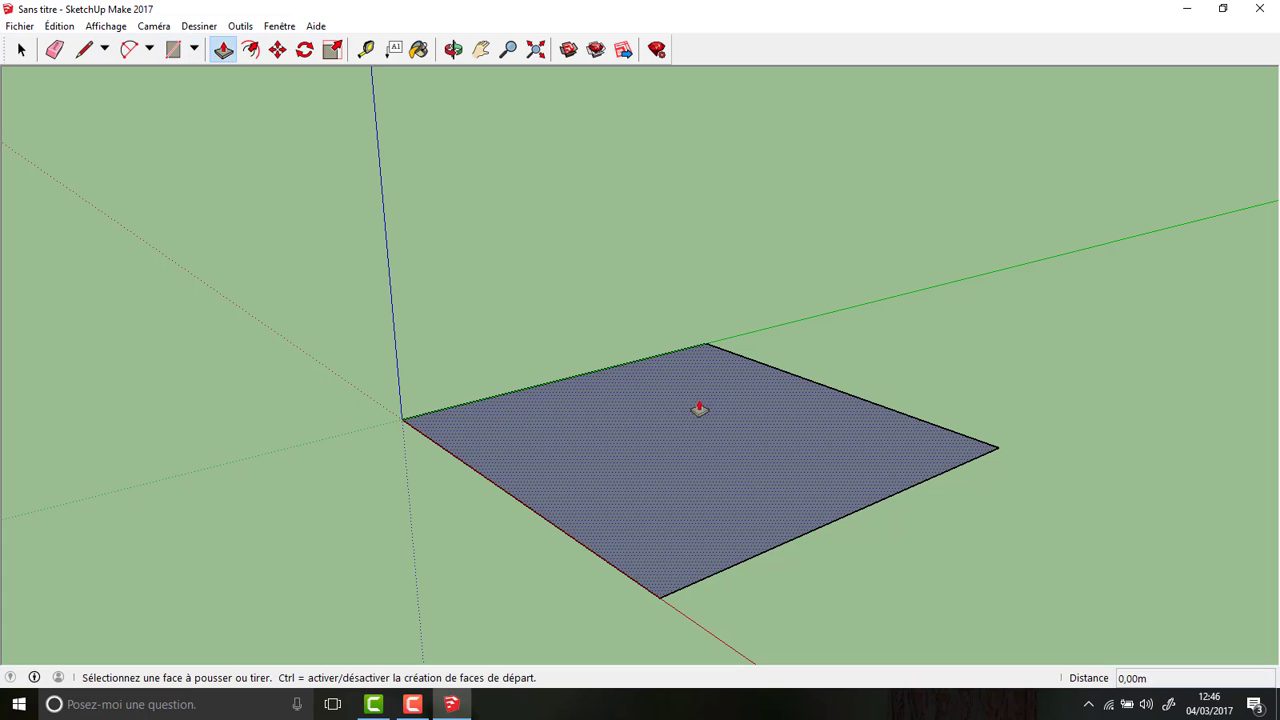
{"action": "left_click", "coordinate": [674, 477]}
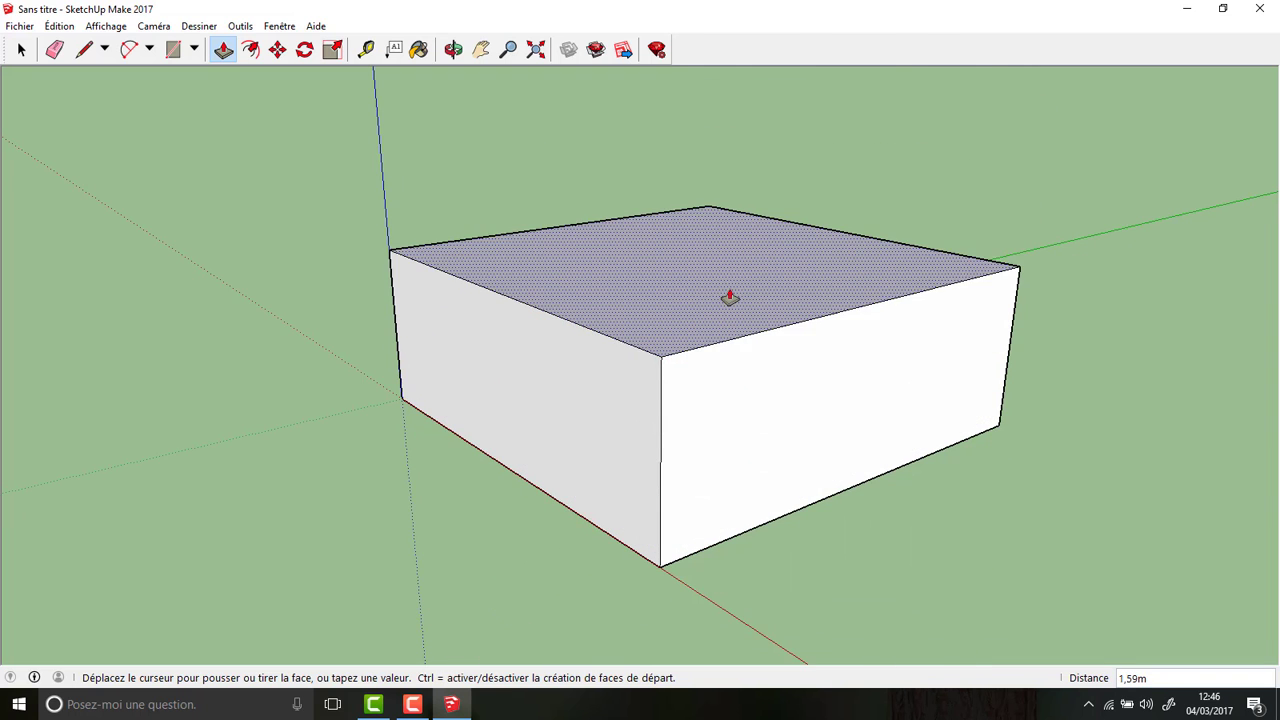
{"action": "left_click", "coordinate": [736, 342]}
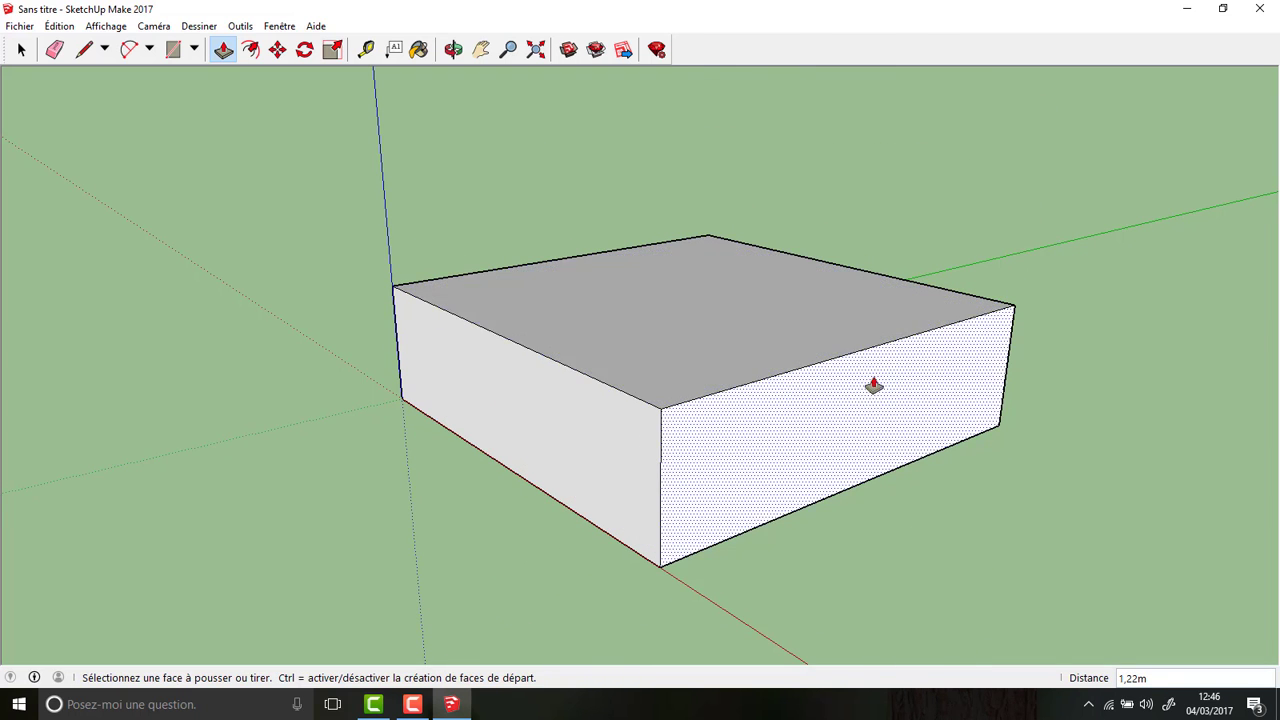
{"action": "key", "text": "ctrl+z"}
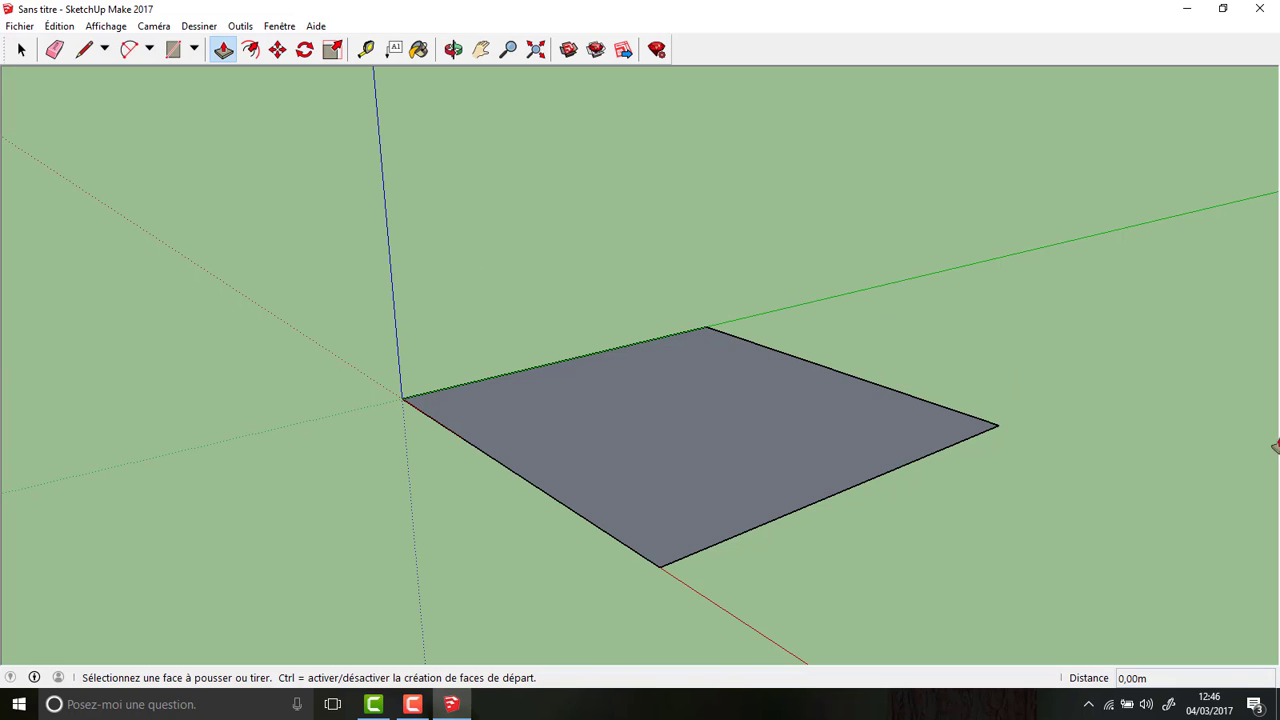
Draw a diagonal line of about 6.07 m across the square, from the origin to the opposite corner.
{"action": "middle_click_drag", "start_coordinate": [951, 283], "coordinate": [620, 320]}
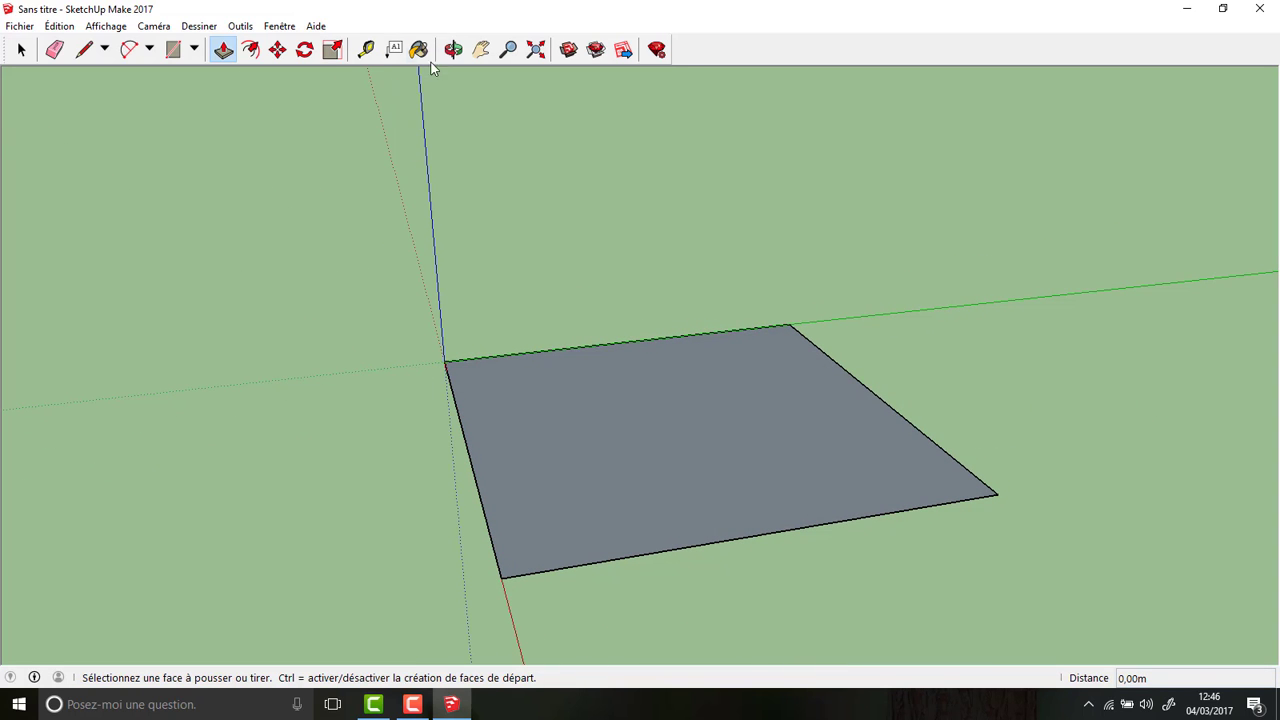
{"action": "left_click", "coordinate": [481, 49]}
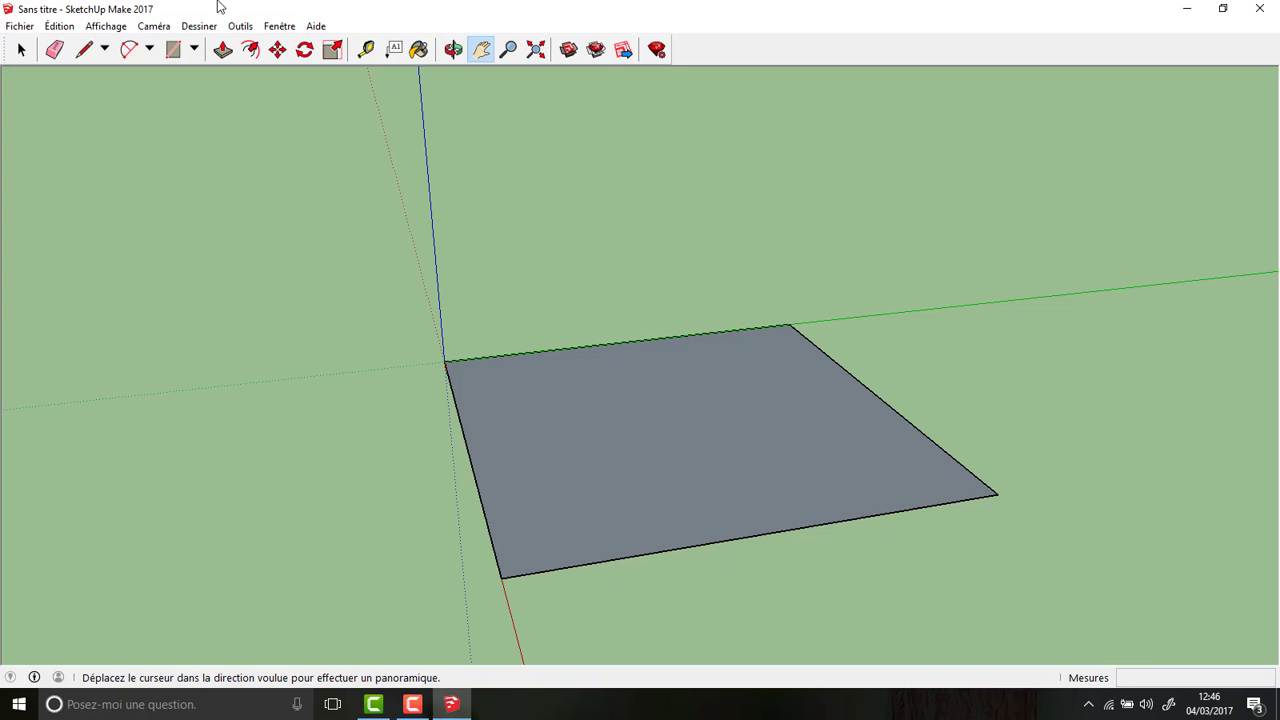
{"action": "left_click", "coordinate": [92, 57]}
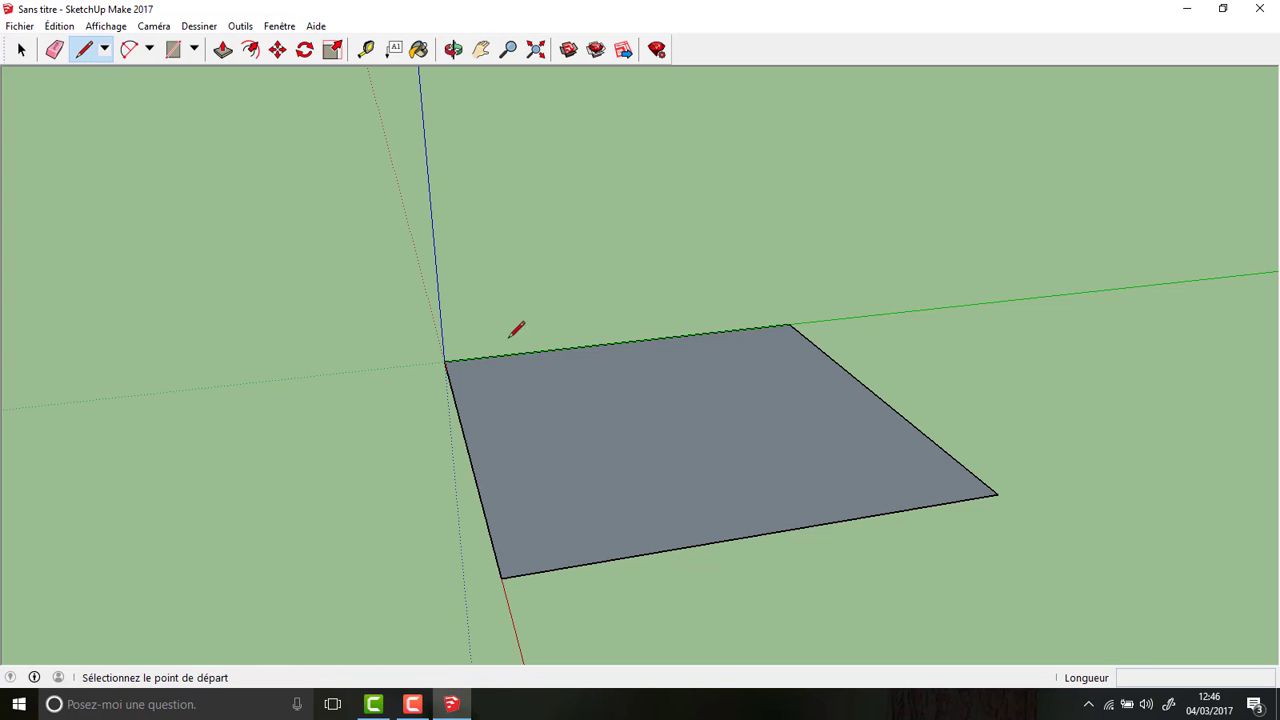
{"action": "left_click", "coordinate": [444, 361]}
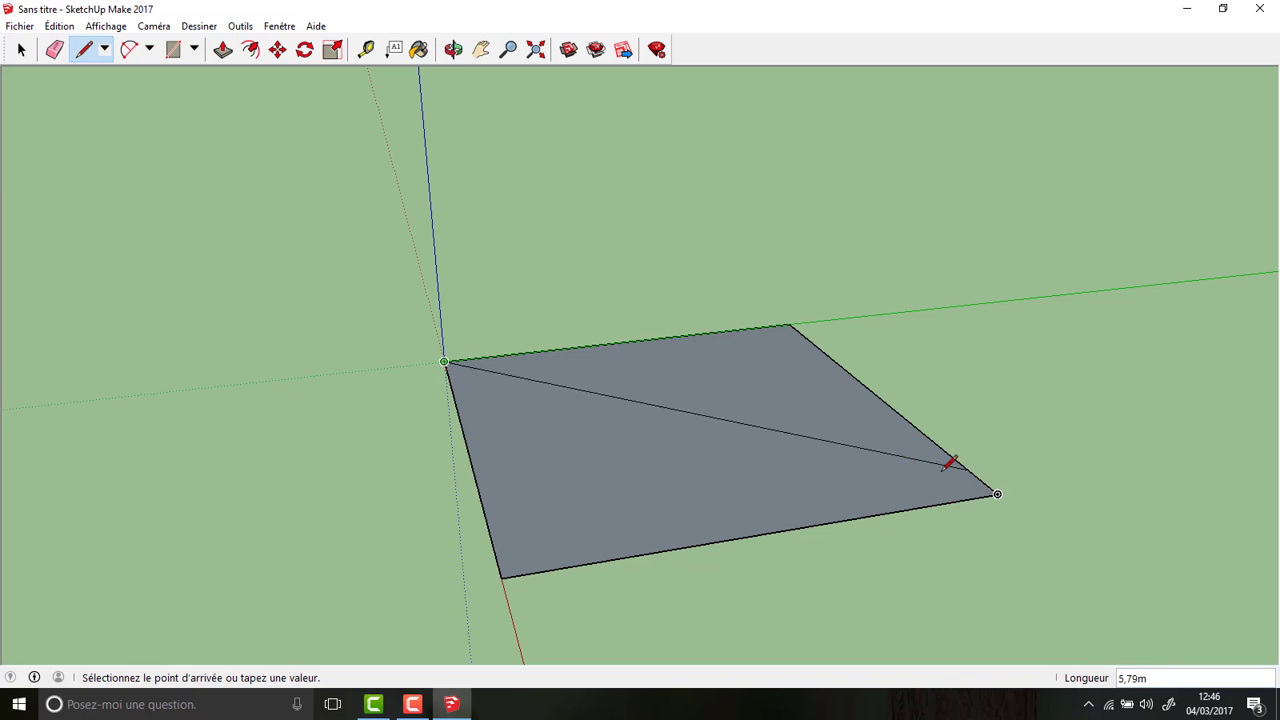
{"action": "left_click", "coordinate": [998, 494]}
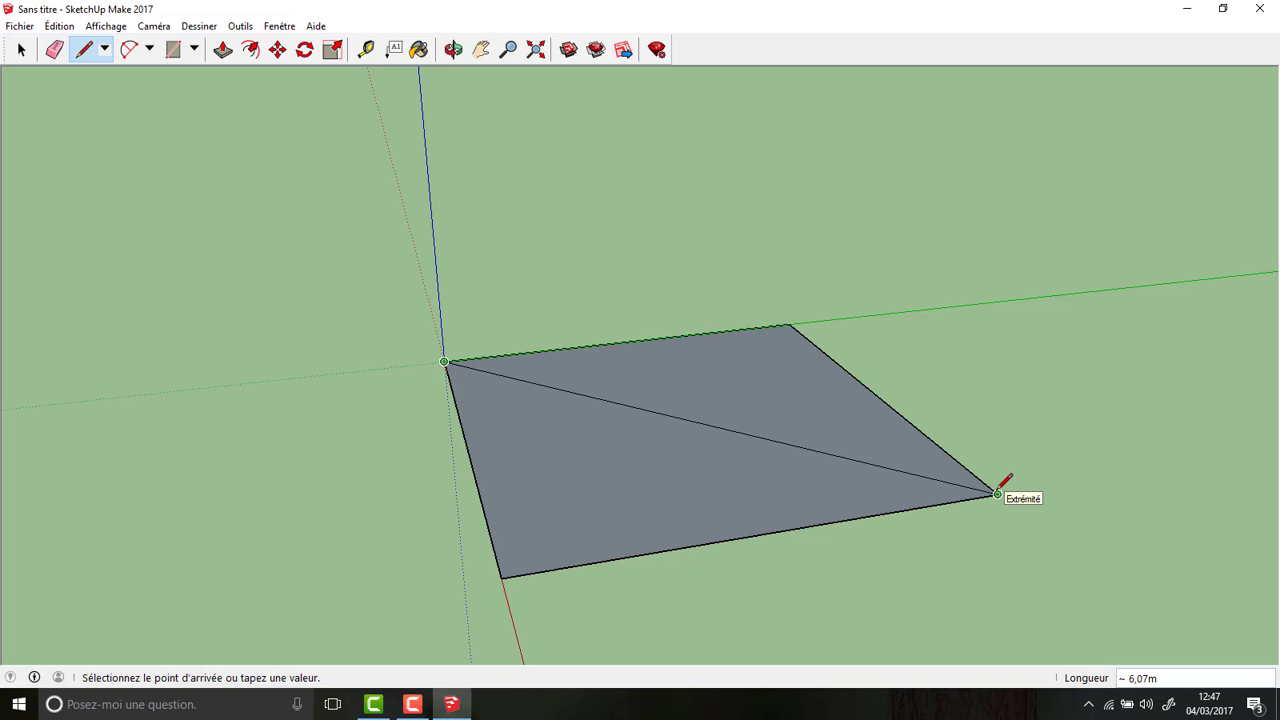
{"action": "key", "text": "Escape"}
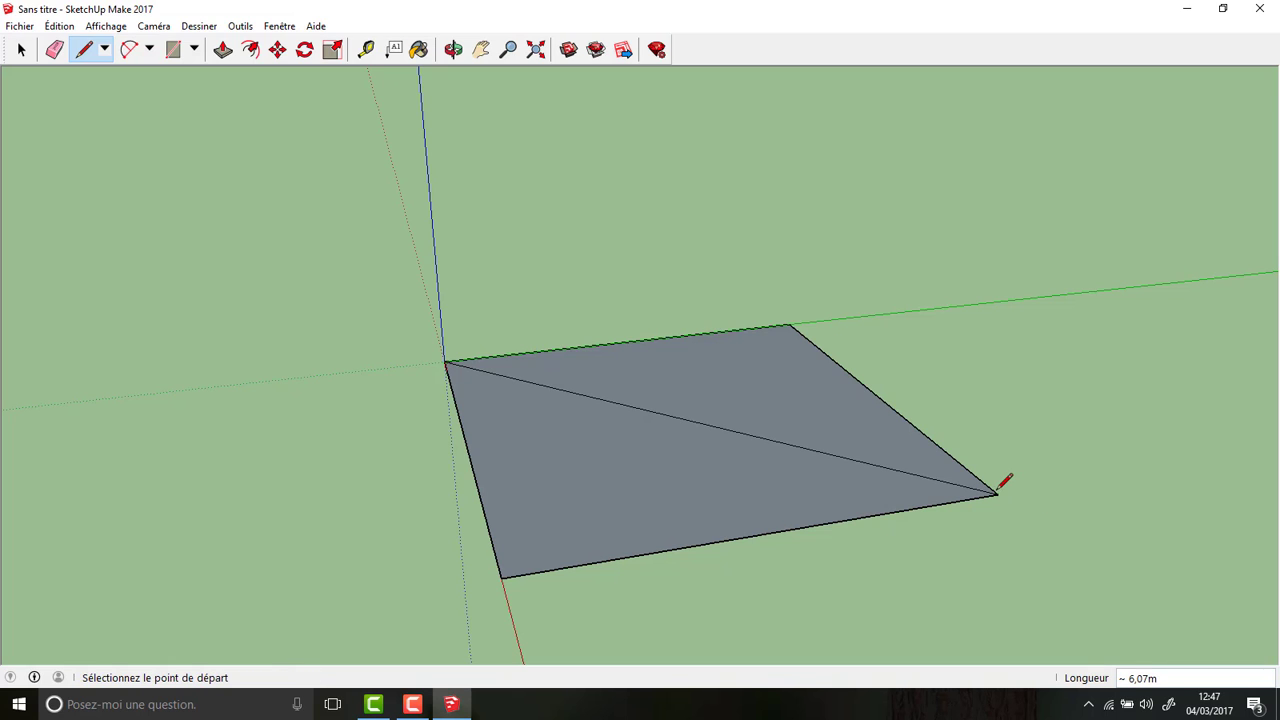
Erase the square's two outer edges on the red-axis side of the diagonal to leave a single triangular face.
{"action": "left_click", "coordinate": [50, 49]}
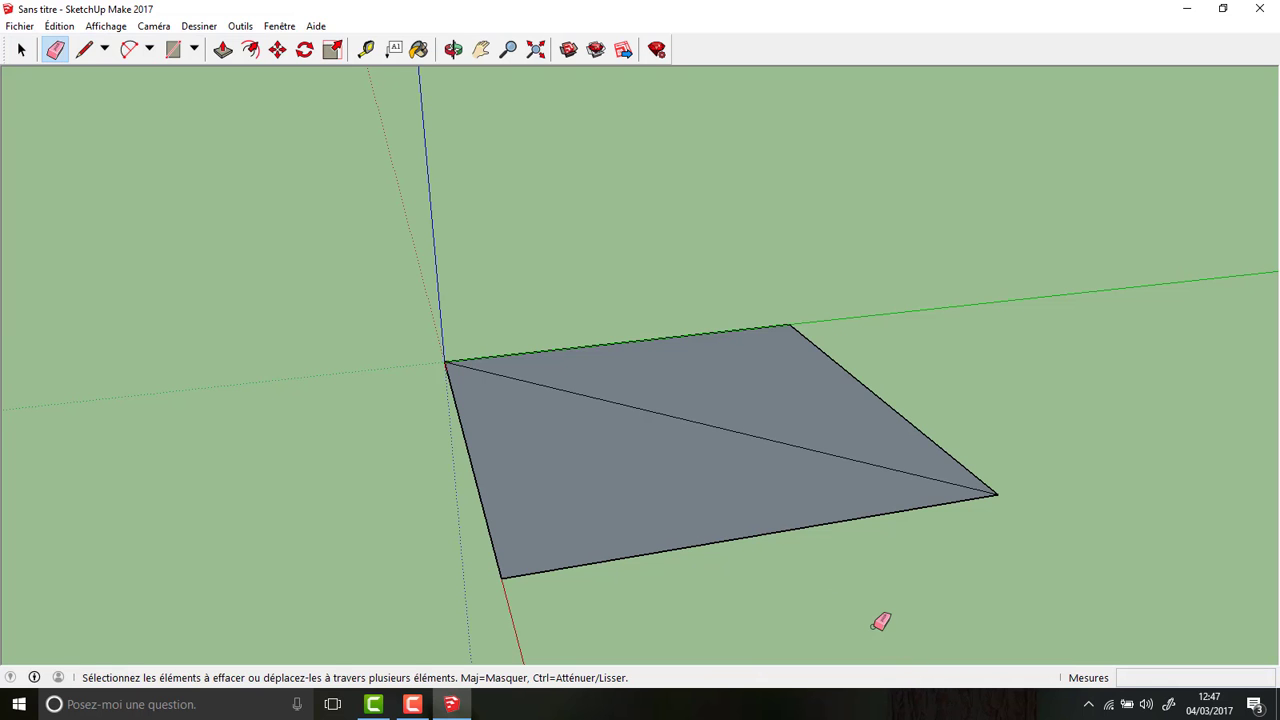
{"action": "scroll", "coordinate": [880, 622], "scroll_direction": "up", "scroll_amount": 5}
{"action": "scroll", "coordinate": [663, 525], "scroll_direction": "down", "scroll_amount": 3}
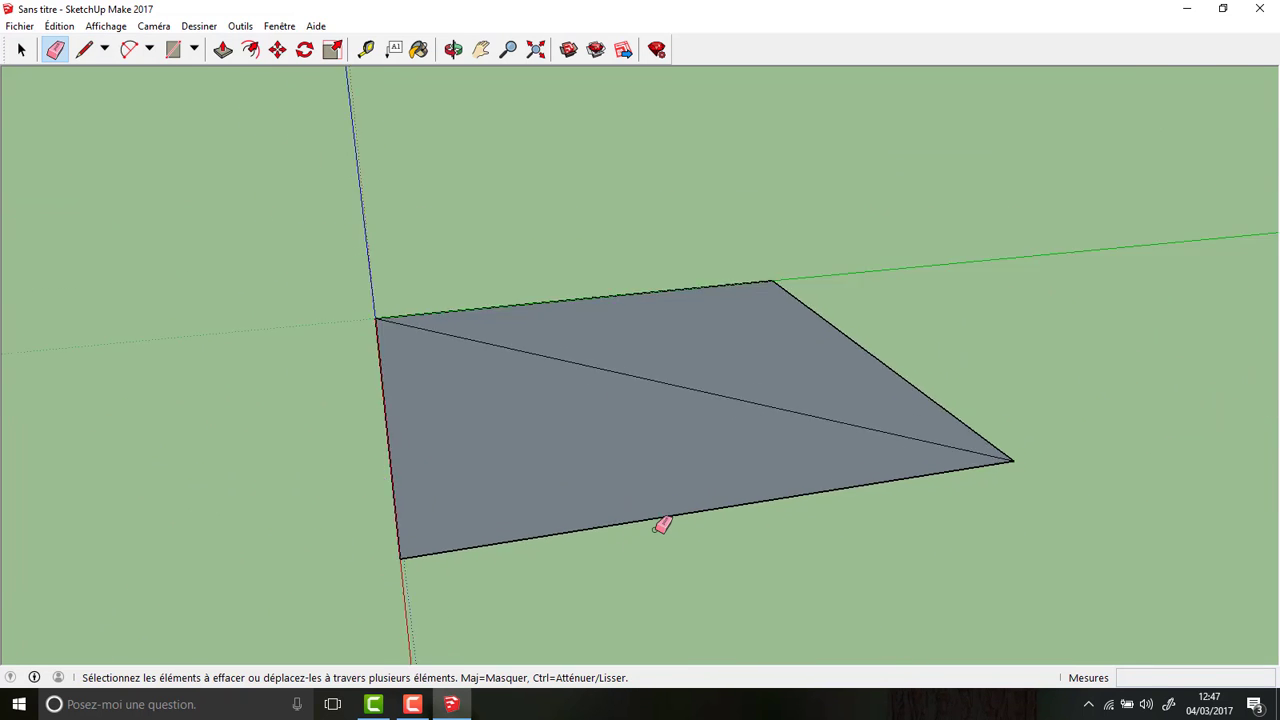
{"action": "scroll", "coordinate": [663, 523], "scroll_direction": "up", "scroll_amount": 2}
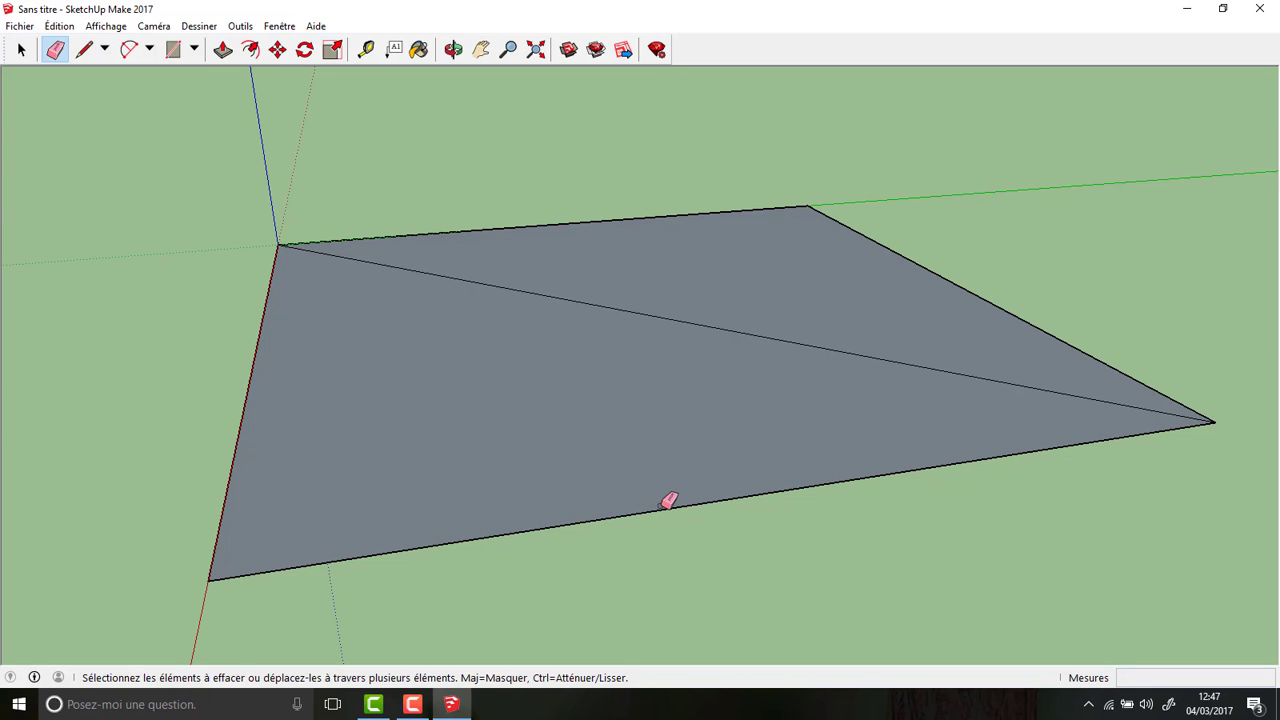
{"action": "left_click", "coordinate": [667, 505]}
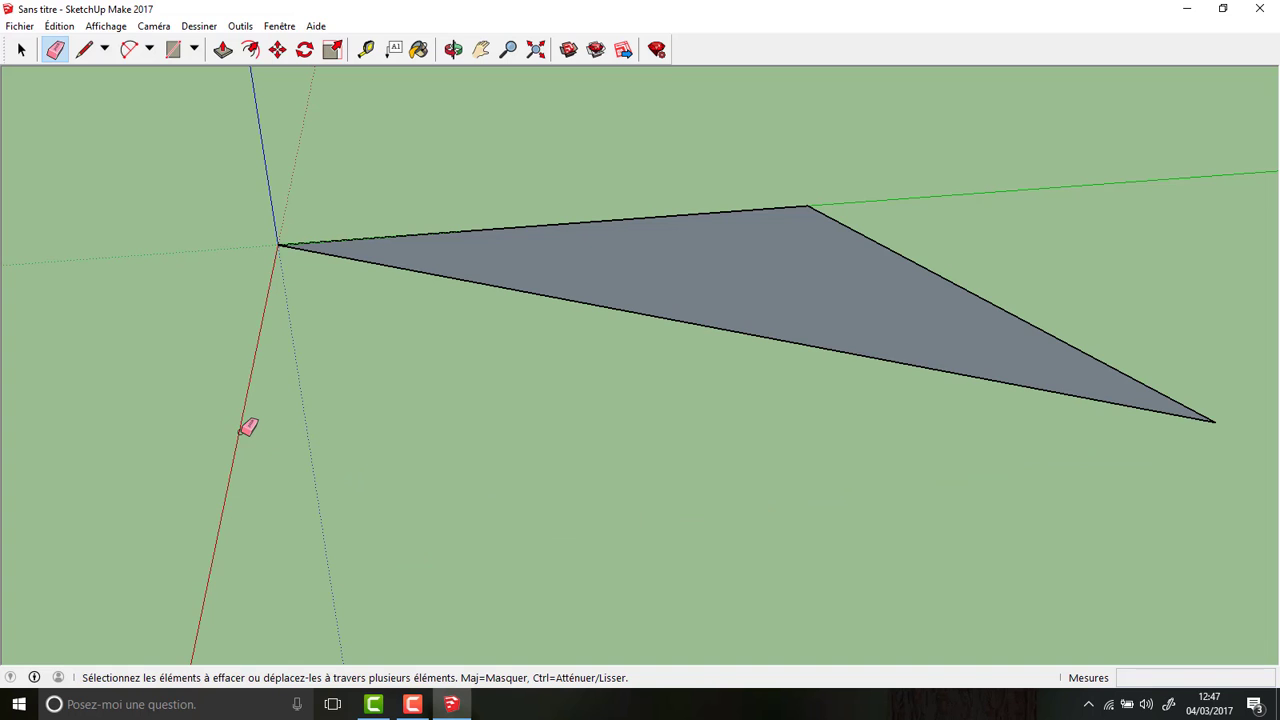
{"action": "scroll", "coordinate": [610, 426], "scroll_direction": "down", "scroll_amount": 2}
{"action": "right_click", "coordinate": [741, 321]}
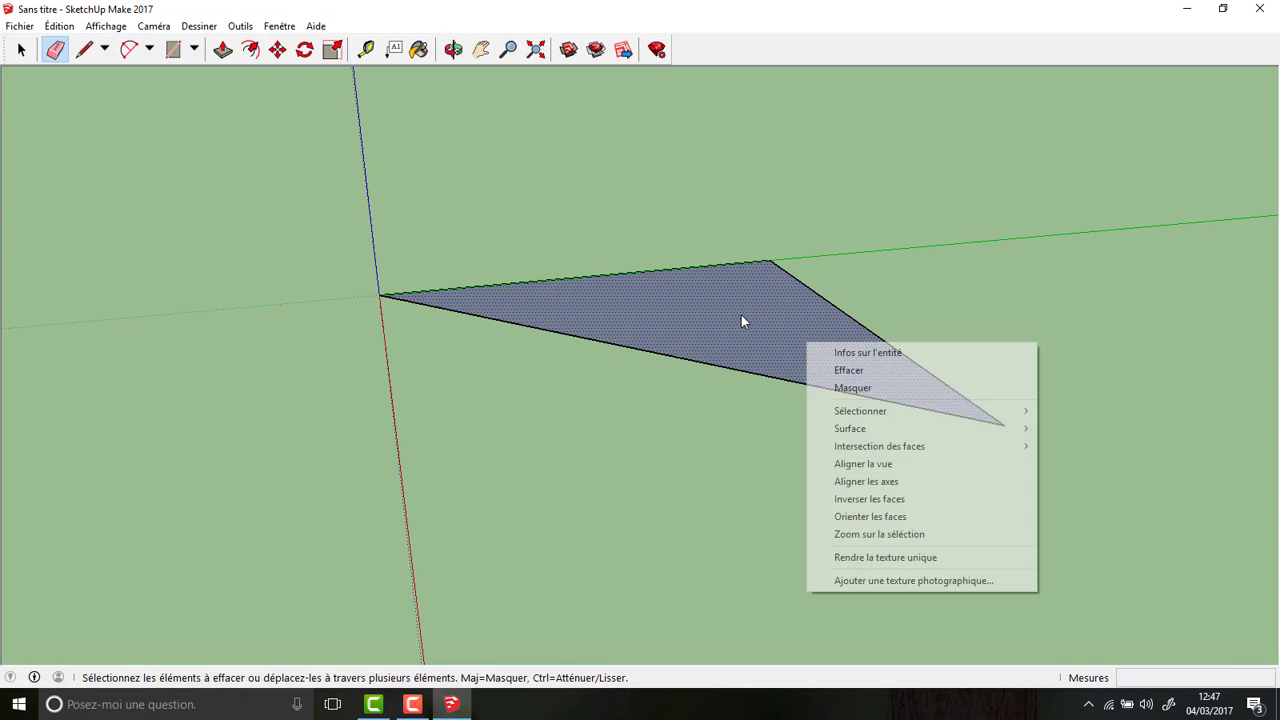
{"action": "left_click", "coordinate": [620, 515]}
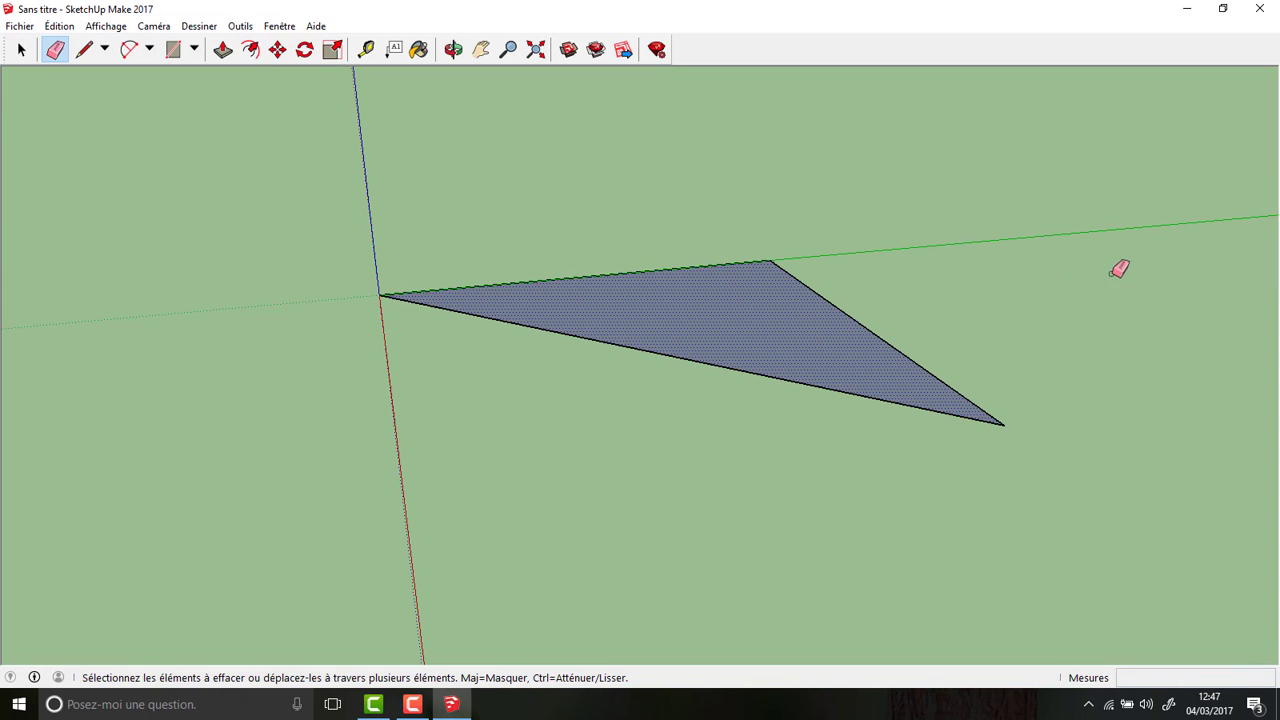
Draw a line of about 3.03 m from the triangle's corner on the green axis to the midpoint of its longest edge.
{"action": "mouse_move", "coordinate": [1114, 272]}
{"action": "middle_mouse_down"}
{"action": "mouse_move", "coordinate": [1020, 306]}
{"action": "mouse_move", "coordinate": [251, 364]}
{"action": "mouse_move", "coordinate": [183, 426]}
{"action": "mouse_move", "coordinate": [36, 398]}
{"action": "middle_mouse_up"}
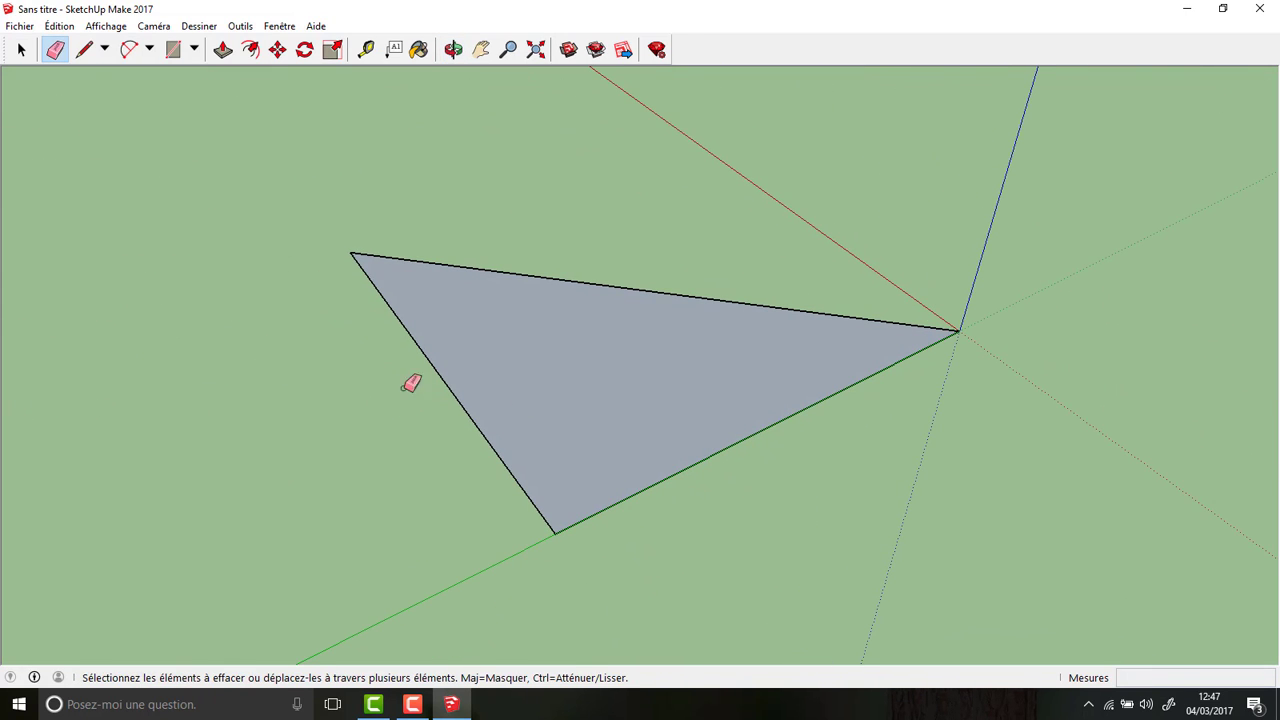
{"action": "left_click", "coordinate": [84, 50]}
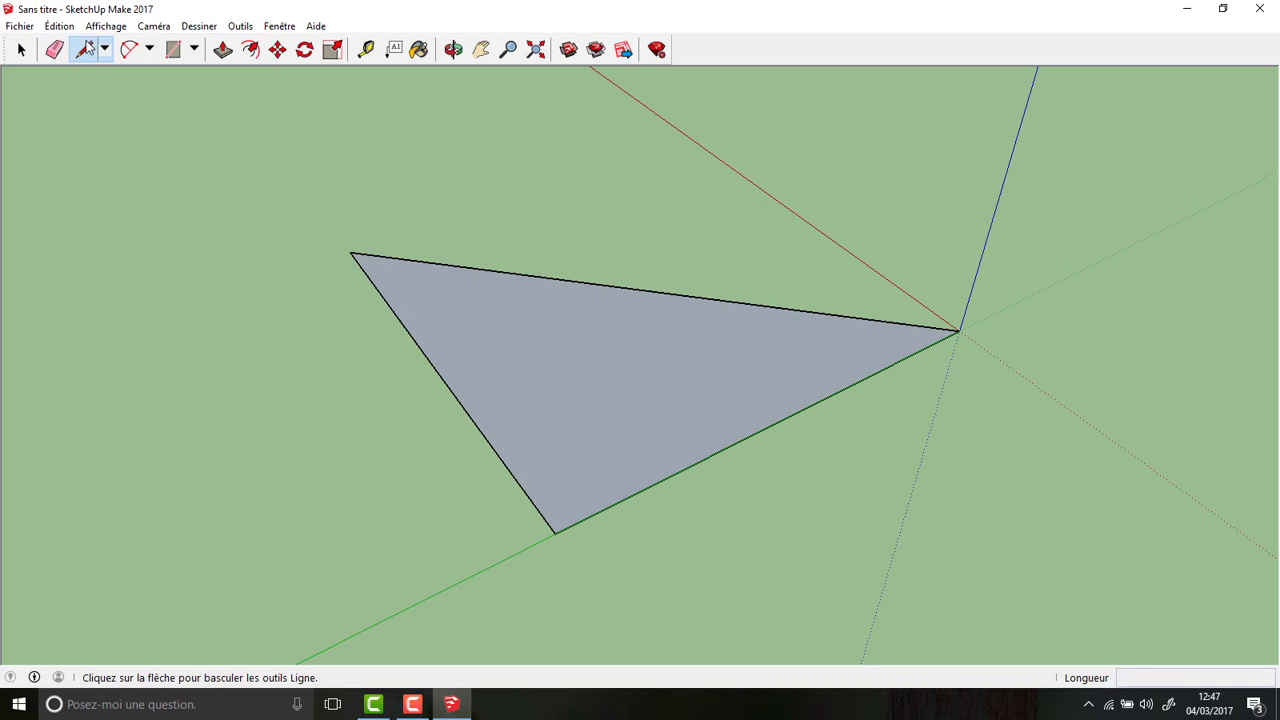
{"action": "left_click", "coordinate": [555, 532]}
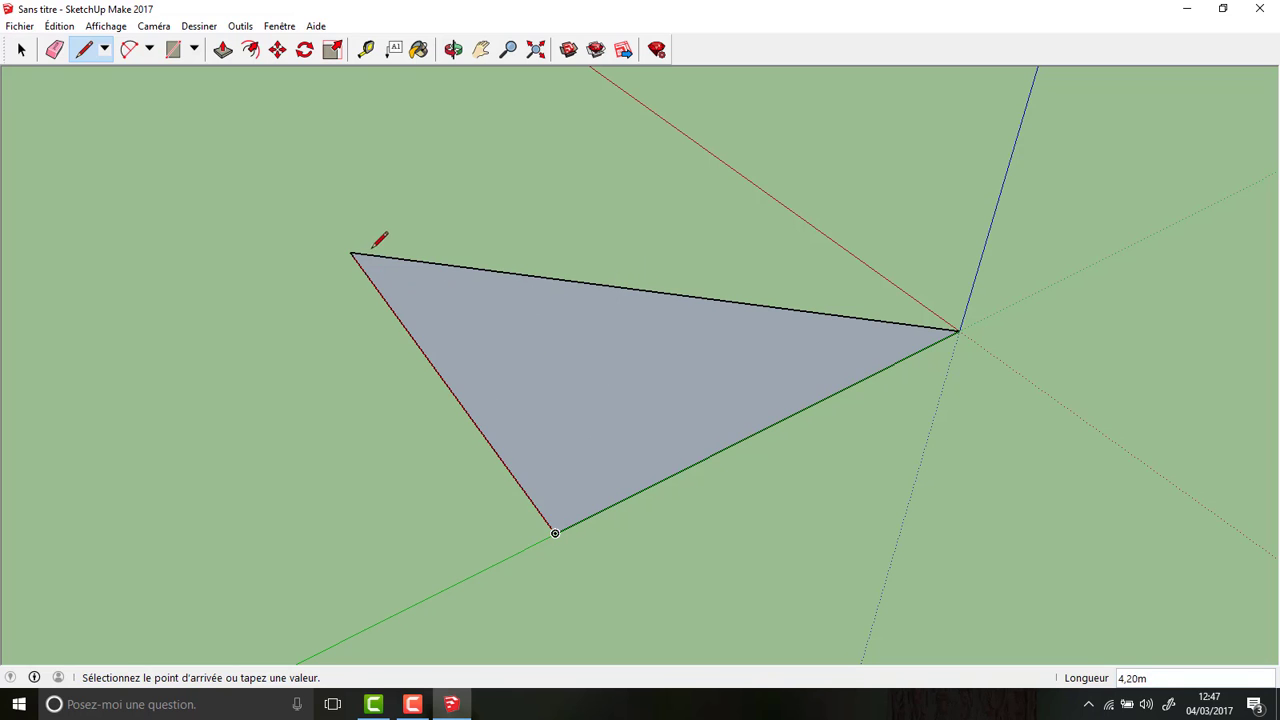
{"action": "left_click", "coordinate": [639, 289]}
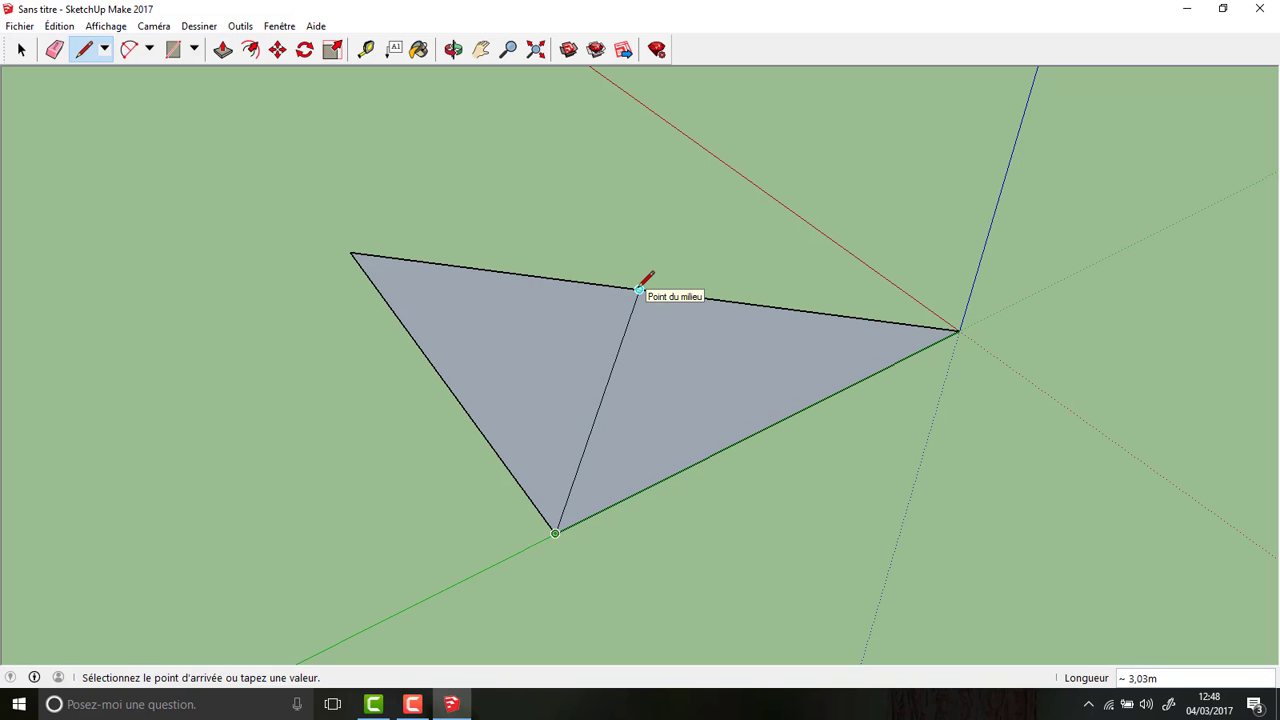
{"action": "left_click", "coordinate": [639, 289]}
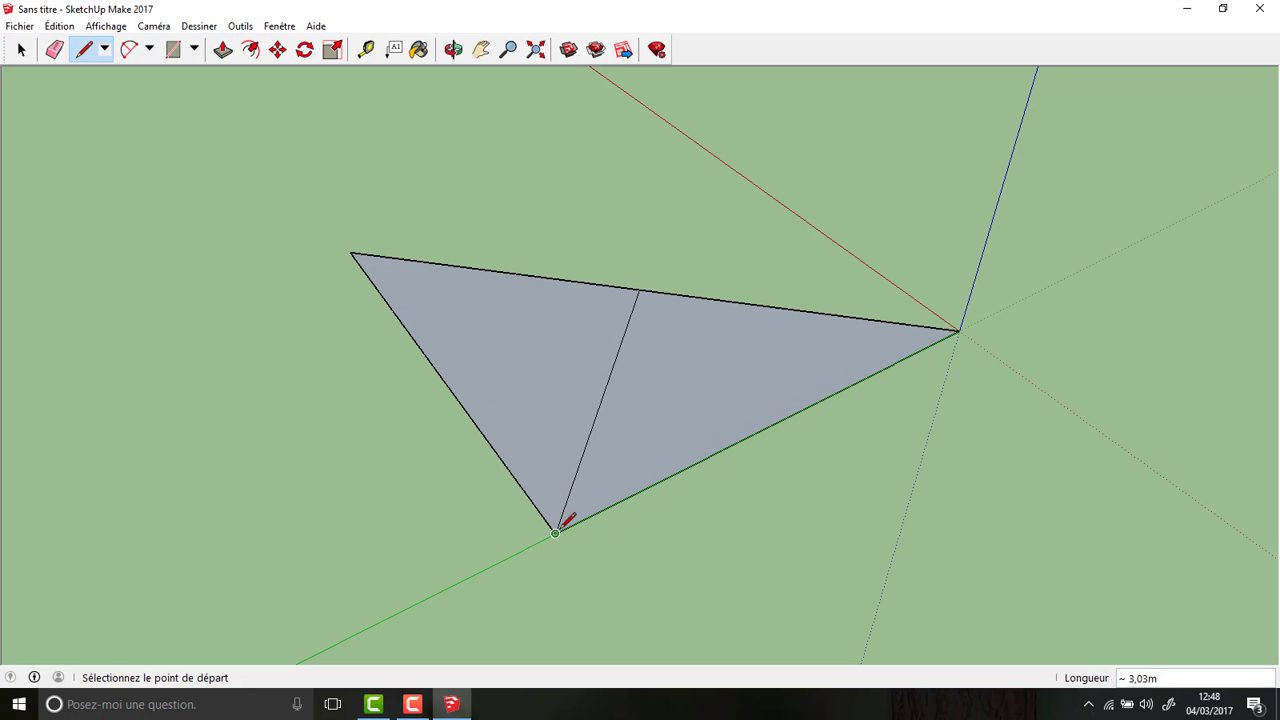
Draw lines of about 3.39 m from the triangle's other two corners to the midpoint of the inner line.
{"action": "left_click", "coordinate": [350, 251]}
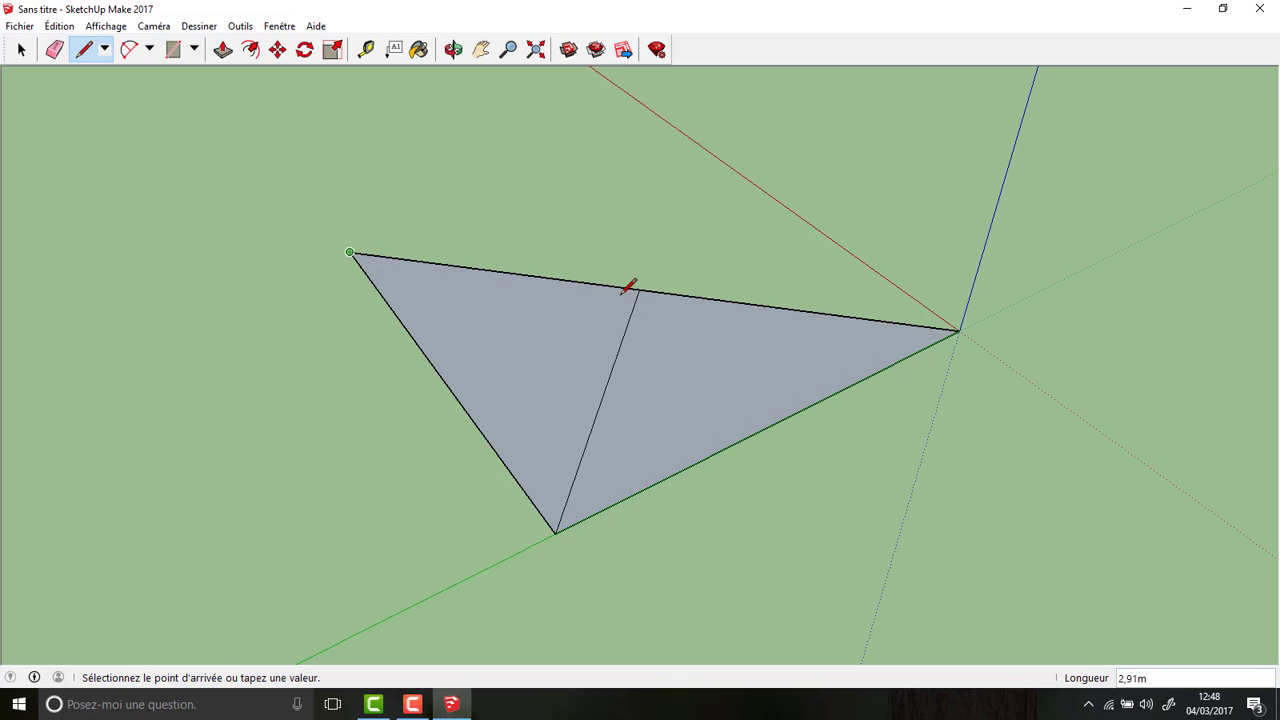
{"action": "left_click", "coordinate": [603, 395]}
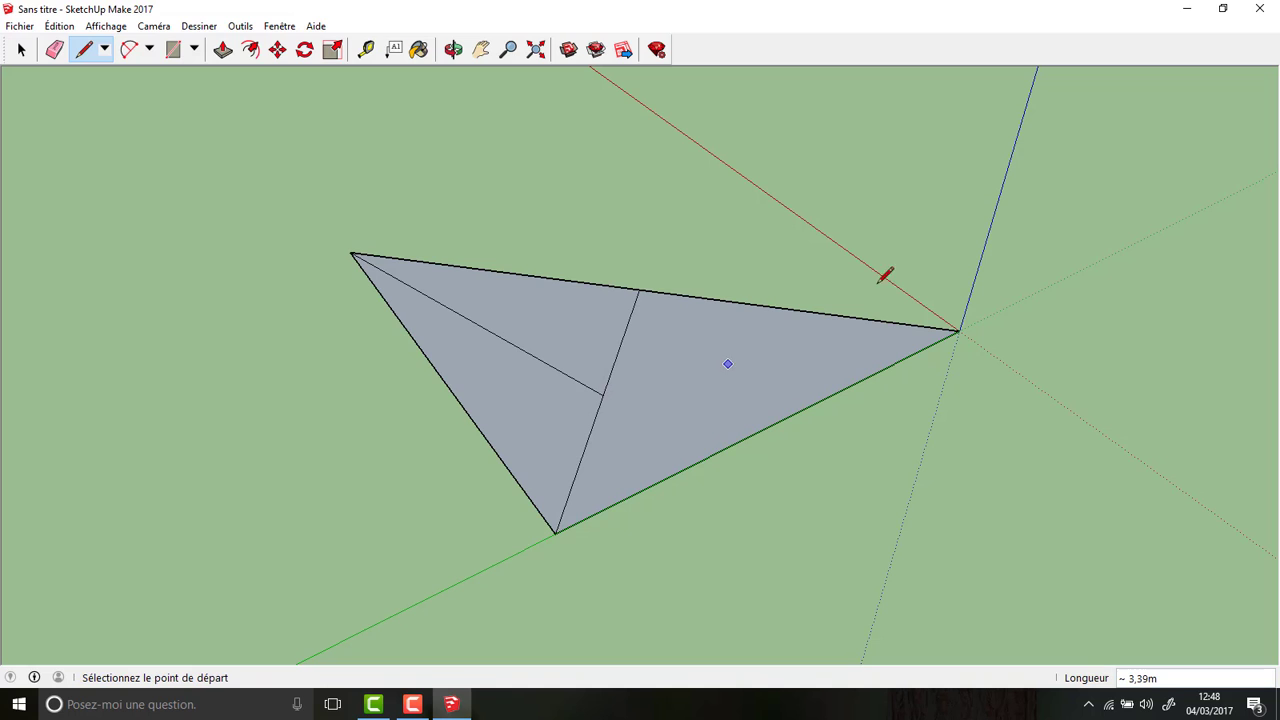
{"action": "left_click", "coordinate": [958, 331]}
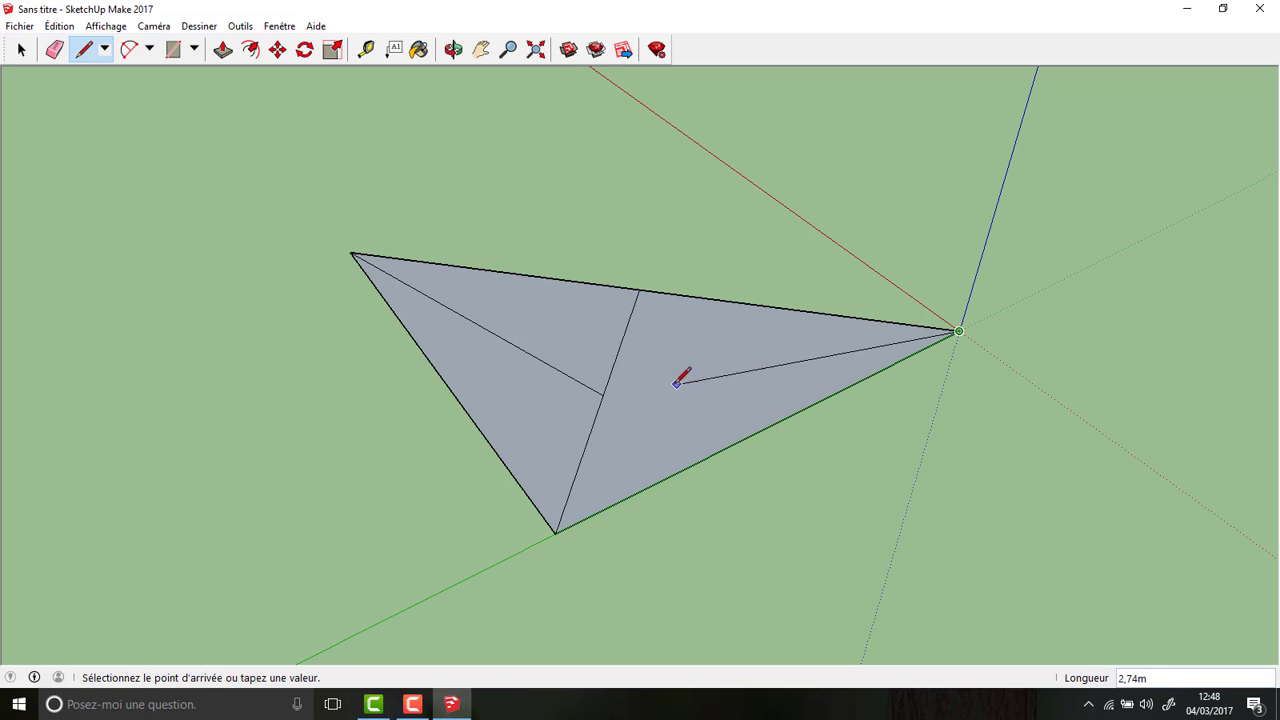
{"action": "left_click", "coordinate": [603, 395]}
Erase the inner line segment between the central junction and the triangle's longest edge.
{"action": "mouse_move", "coordinate": [678, 391]}
{"action": "middle_mouse_down"}
{"action": "mouse_move", "coordinate": [686, 382]}
{"action": "mouse_move", "coordinate": [681, 395]}
{"action": "middle_mouse_up"}
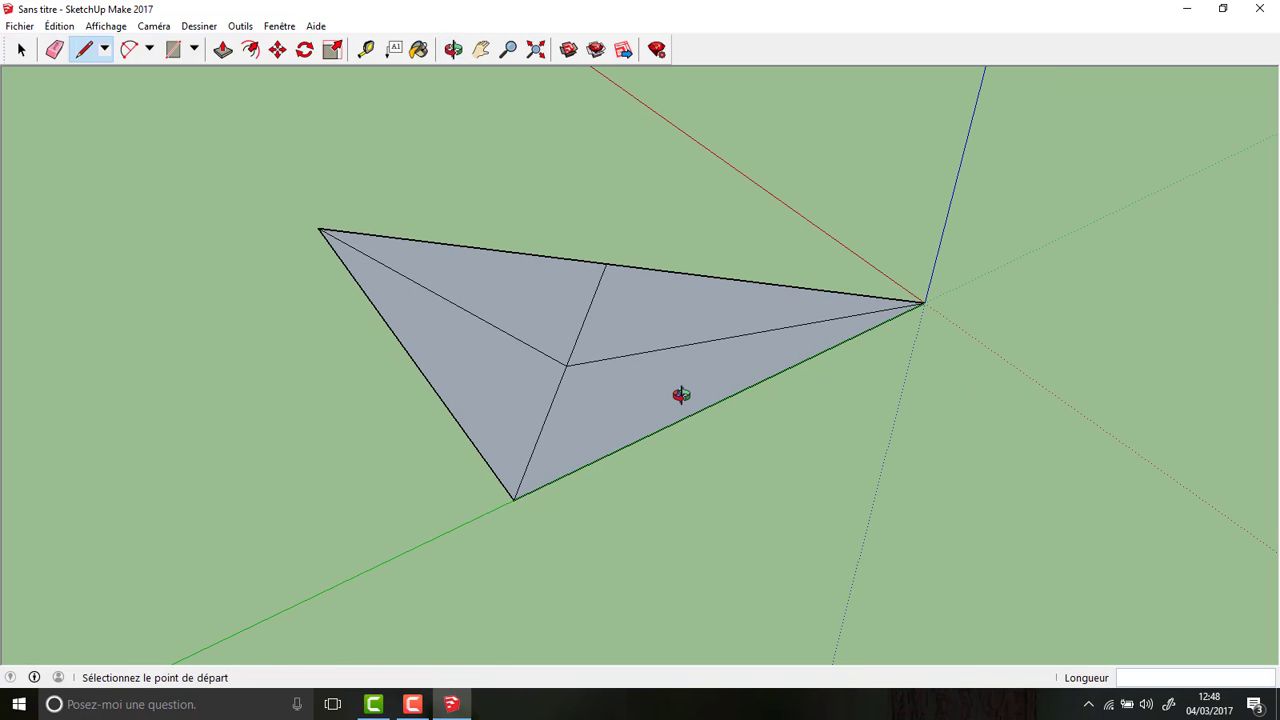
{"action": "middle_click_drag", "start_coordinate": [604, 387], "coordinate": [680, 406]}
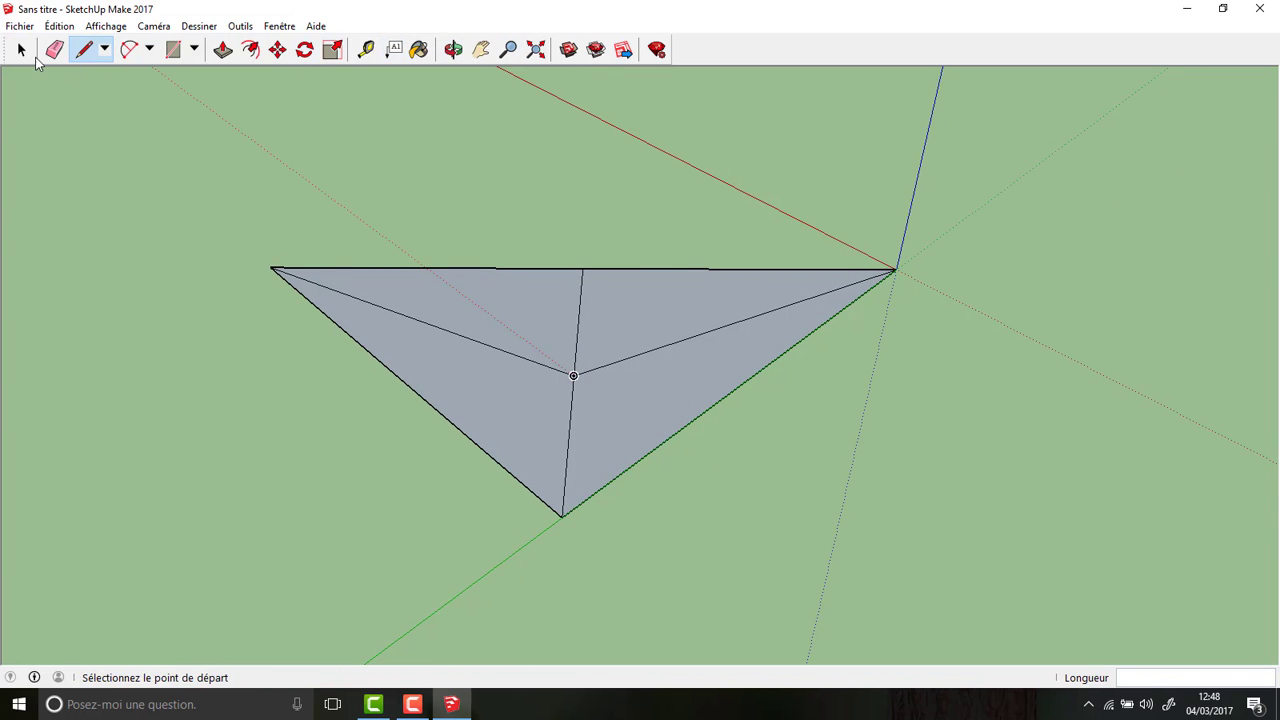
{"action": "left_click", "coordinate": [54, 49]}
{"action": "scroll", "coordinate": [614, 340], "scroll_direction": "up", "scroll_amount": 5}
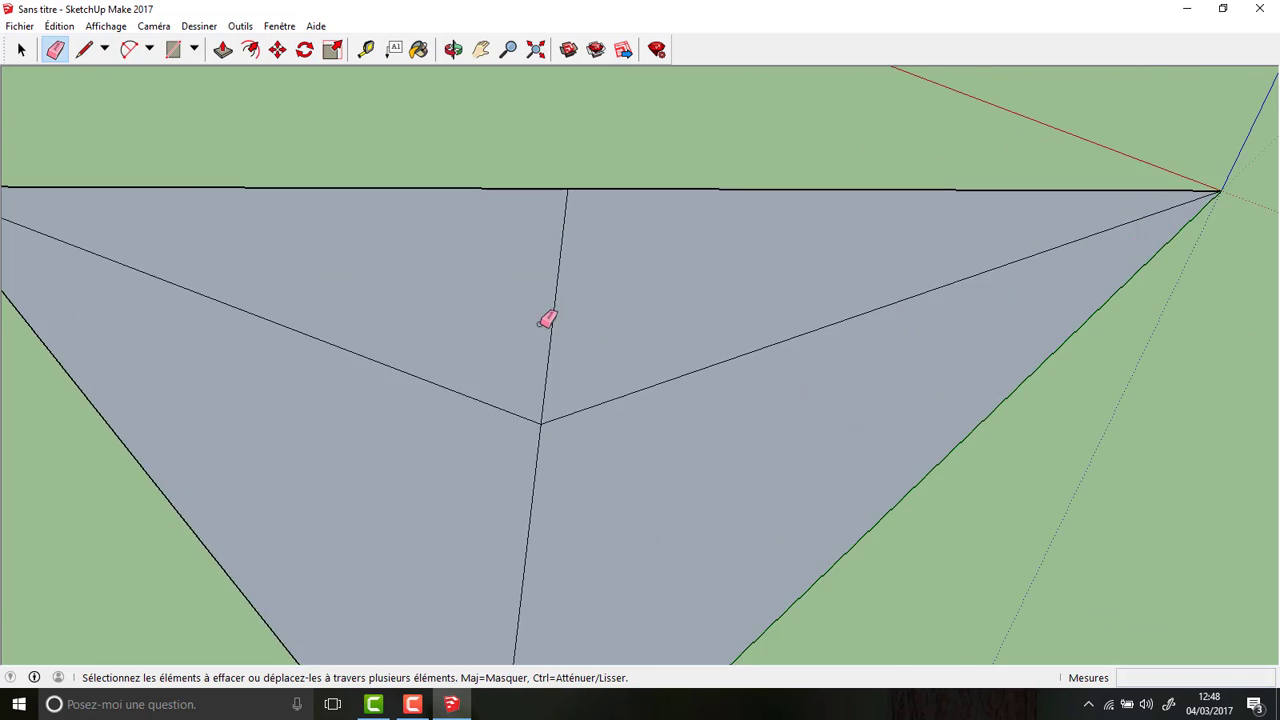
{"action": "scroll", "coordinate": [540, 326], "scroll_direction": "up", "scroll_amount": 2}
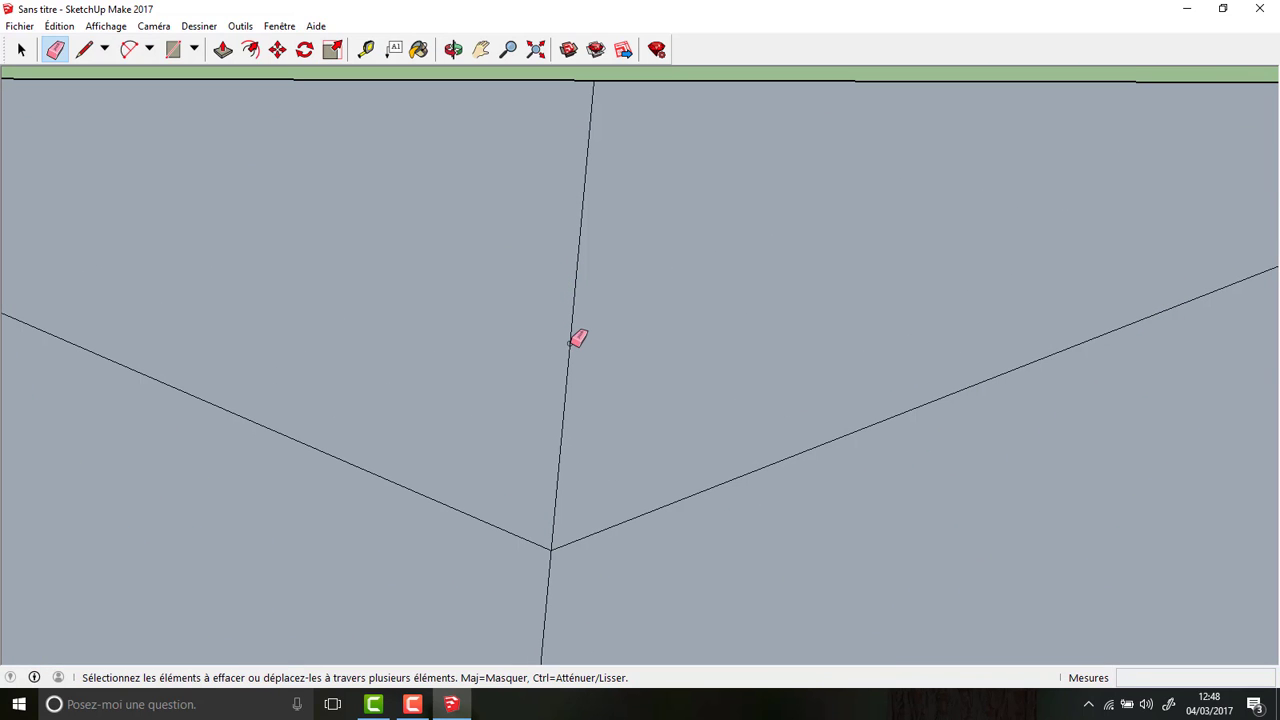
{"action": "left_click", "coordinate": [577, 340]}
{"action": "scroll", "coordinate": [577, 340], "scroll_direction": "down", "scroll_amount": 3}
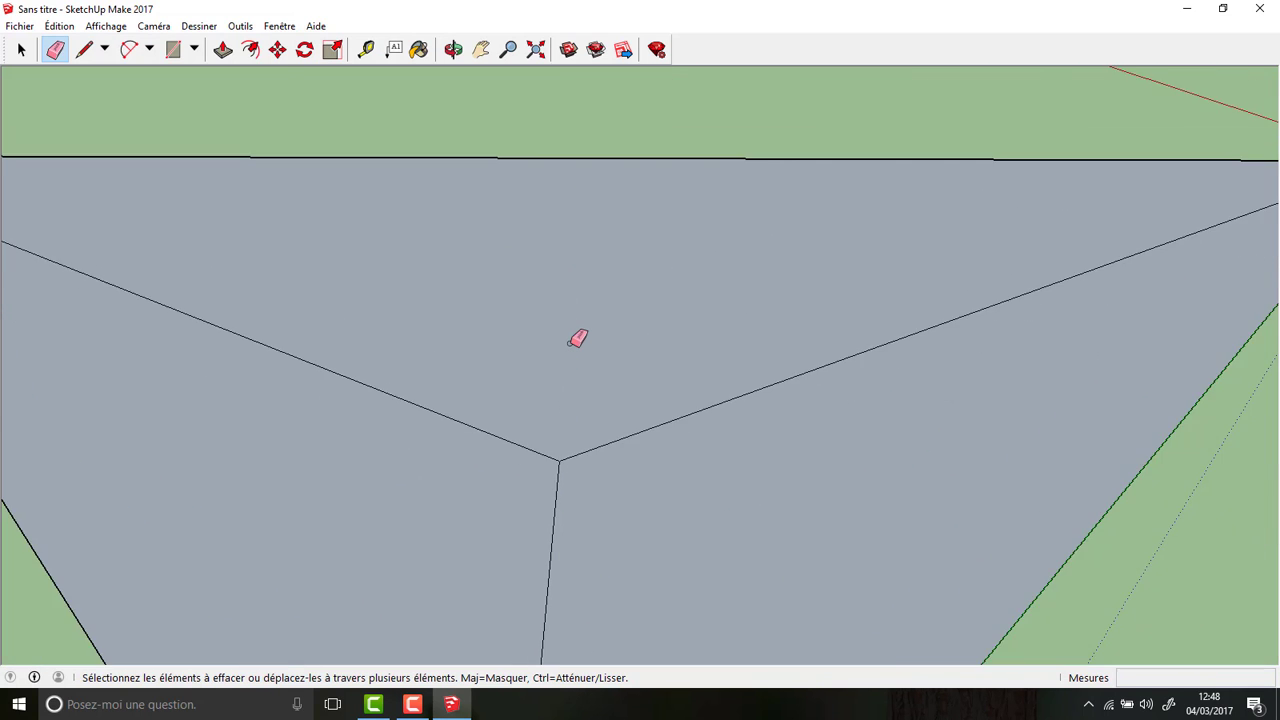
{"action": "scroll", "coordinate": [577, 340], "scroll_direction": "down", "scroll_amount": 2}
{"action": "scroll", "coordinate": [760, 250], "scroll_direction": "down", "scroll_amount": 1}
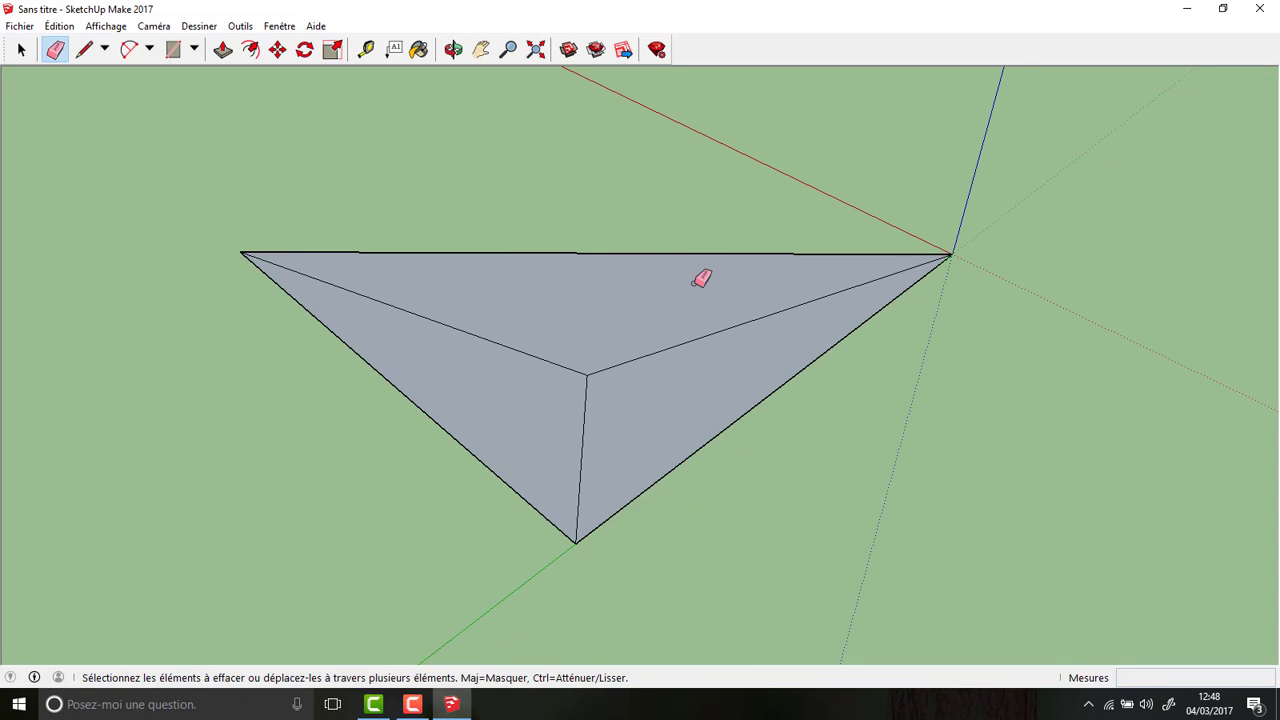
Move the central junction of the three inner lines up along the blue axis by about 1.75 m to form a pyramid.
{"action": "mouse_move", "coordinate": [697, 264]}
{"action": "middle_mouse_down"}
{"action": "mouse_move", "coordinate": [491, 303]}
{"action": "mouse_move", "coordinate": [350, 300]}
{"action": "middle_mouse_up"}
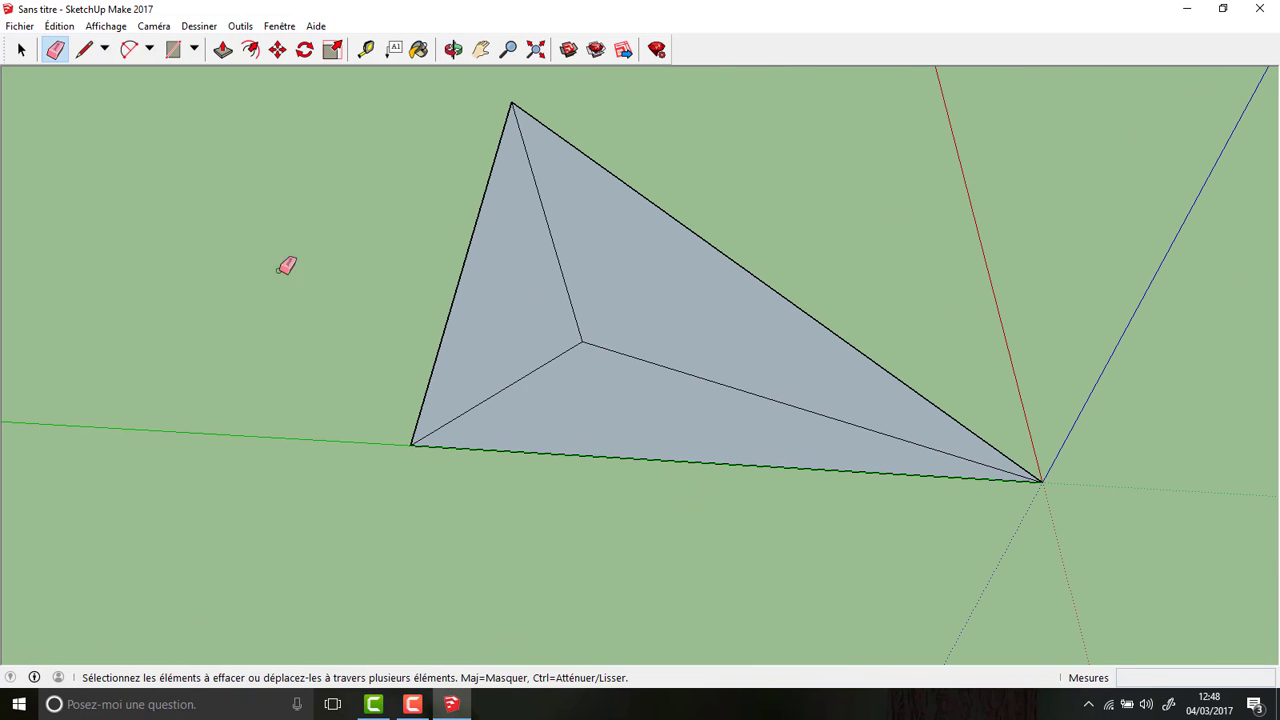
{"action": "left_click", "coordinate": [277, 50]}
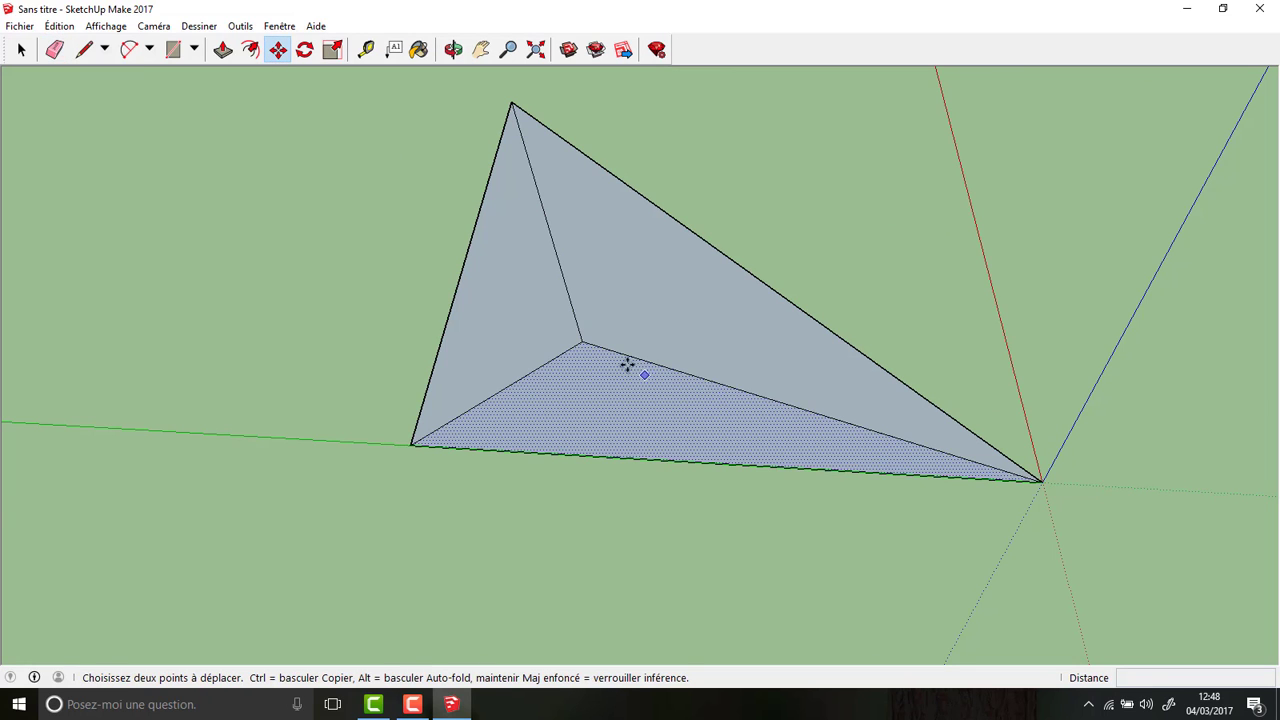
{"action": "left_click", "coordinate": [582, 341]}
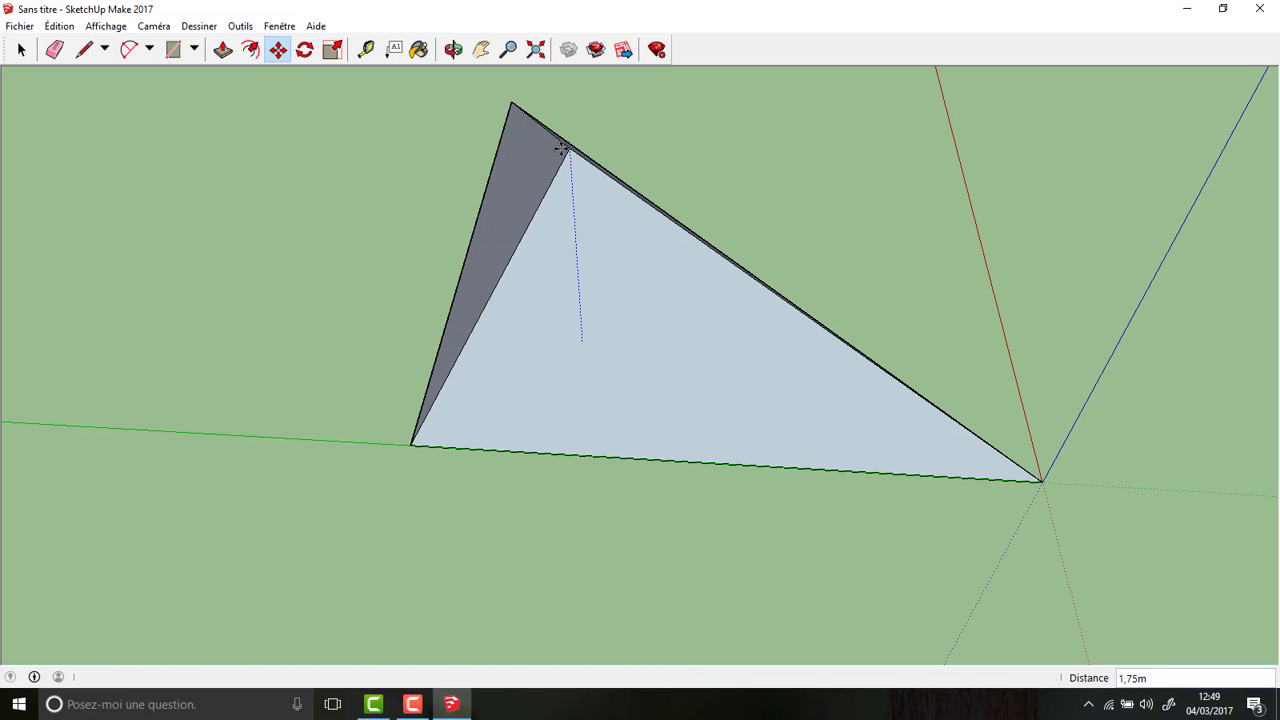
{"action": "left_click", "coordinate": [563, 149]}
Move the pyramid's apex upward by about another 0.35 m.
{"action": "middle_click_drag", "start_coordinate": [831, 217], "coordinate": [646, 354]}
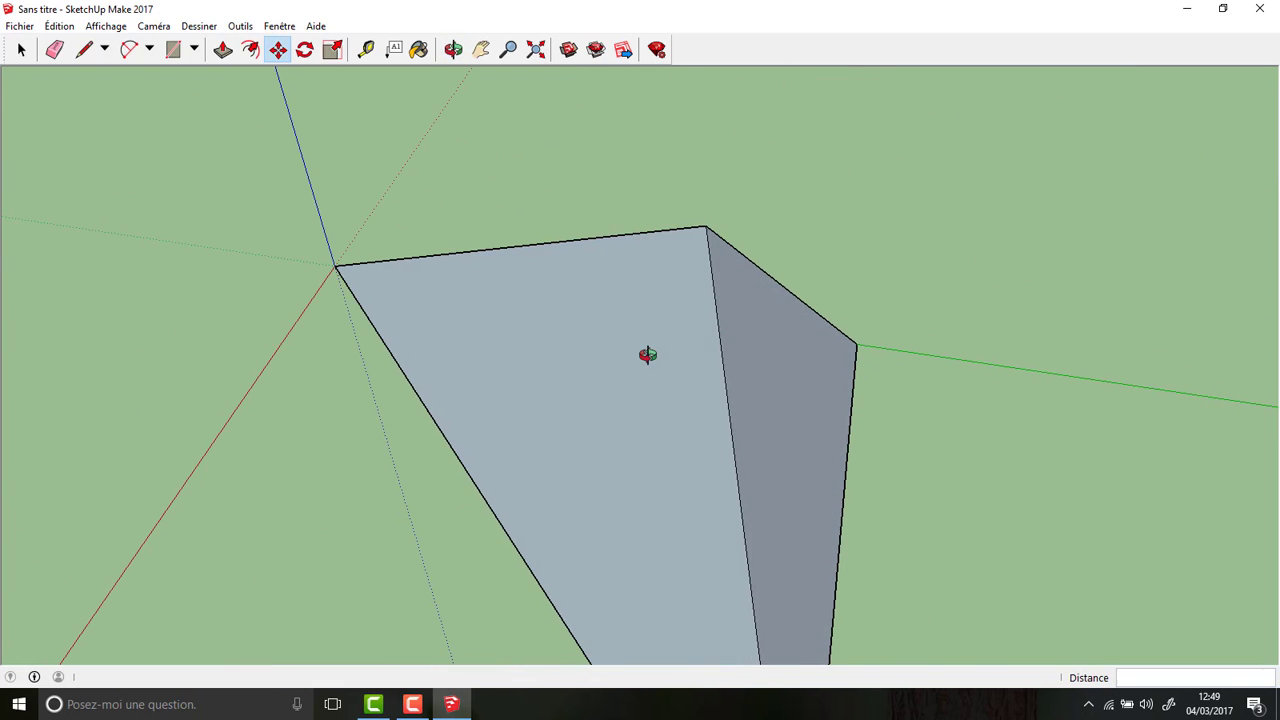
{"action": "middle_click_drag", "start_coordinate": [963, 288], "coordinate": [643, 371]}
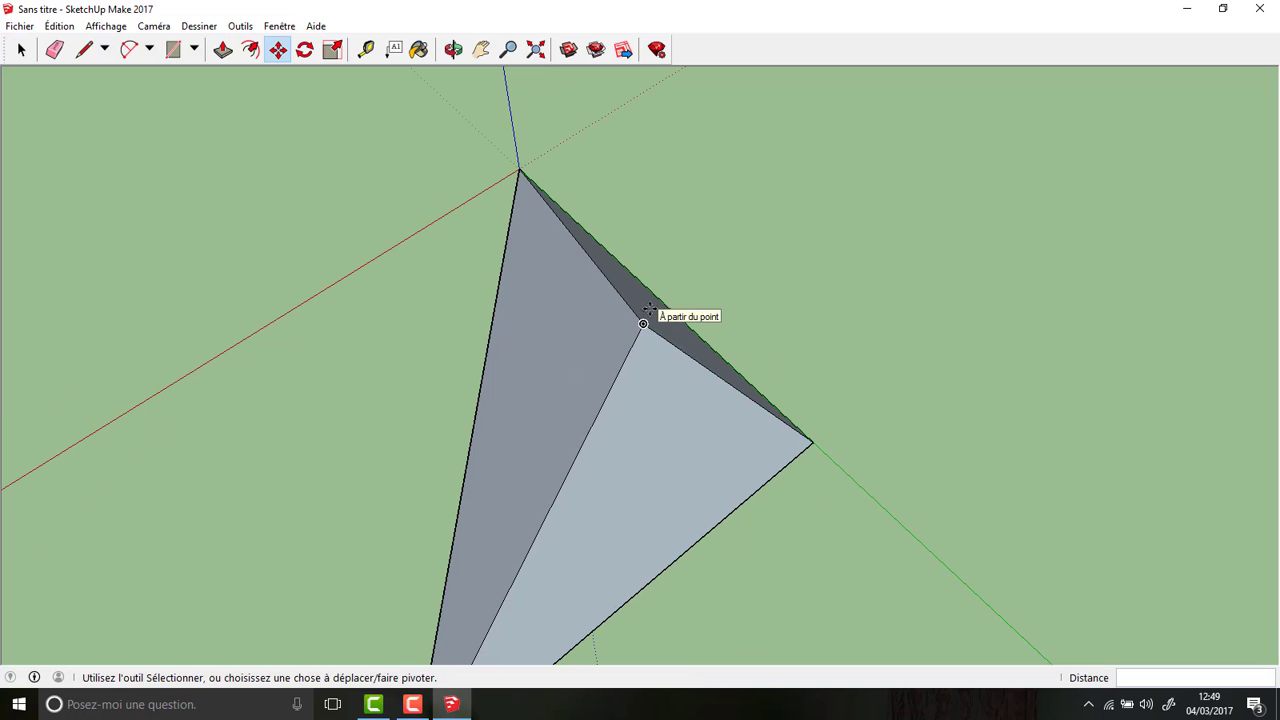
{"action": "left_click", "coordinate": [642, 326]}
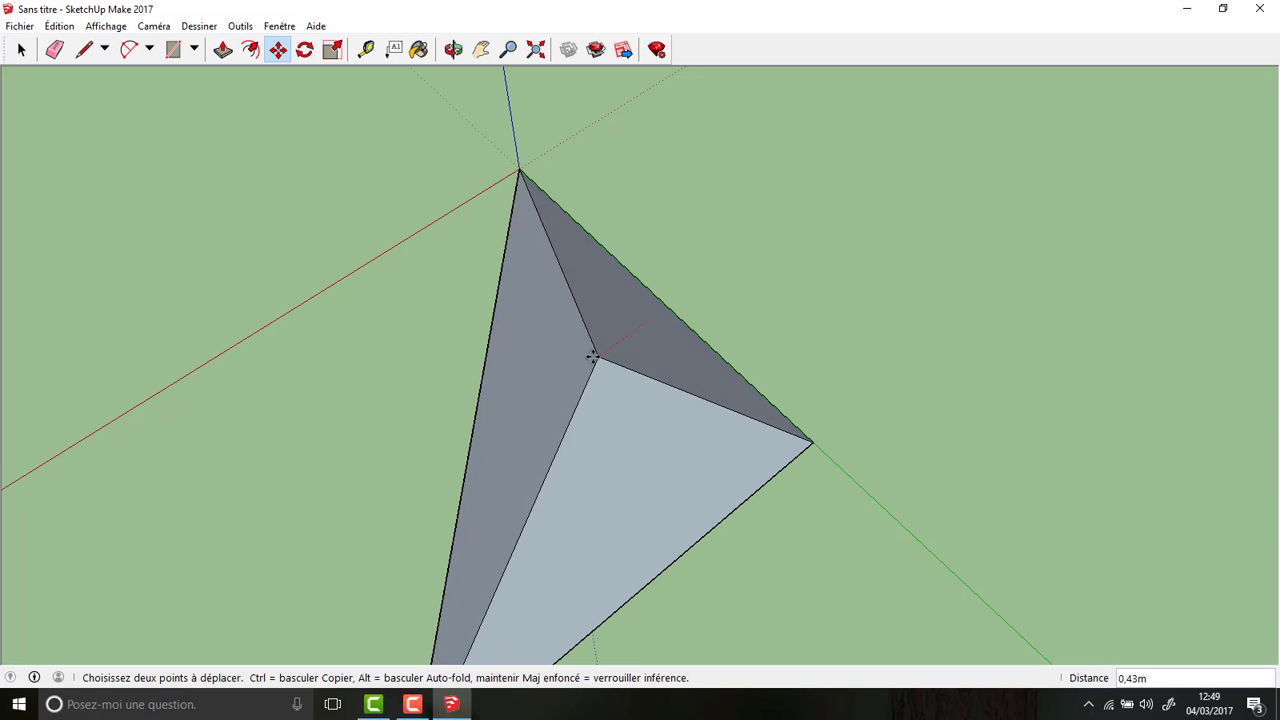
{"action": "left_click", "coordinate": [660, 311]}
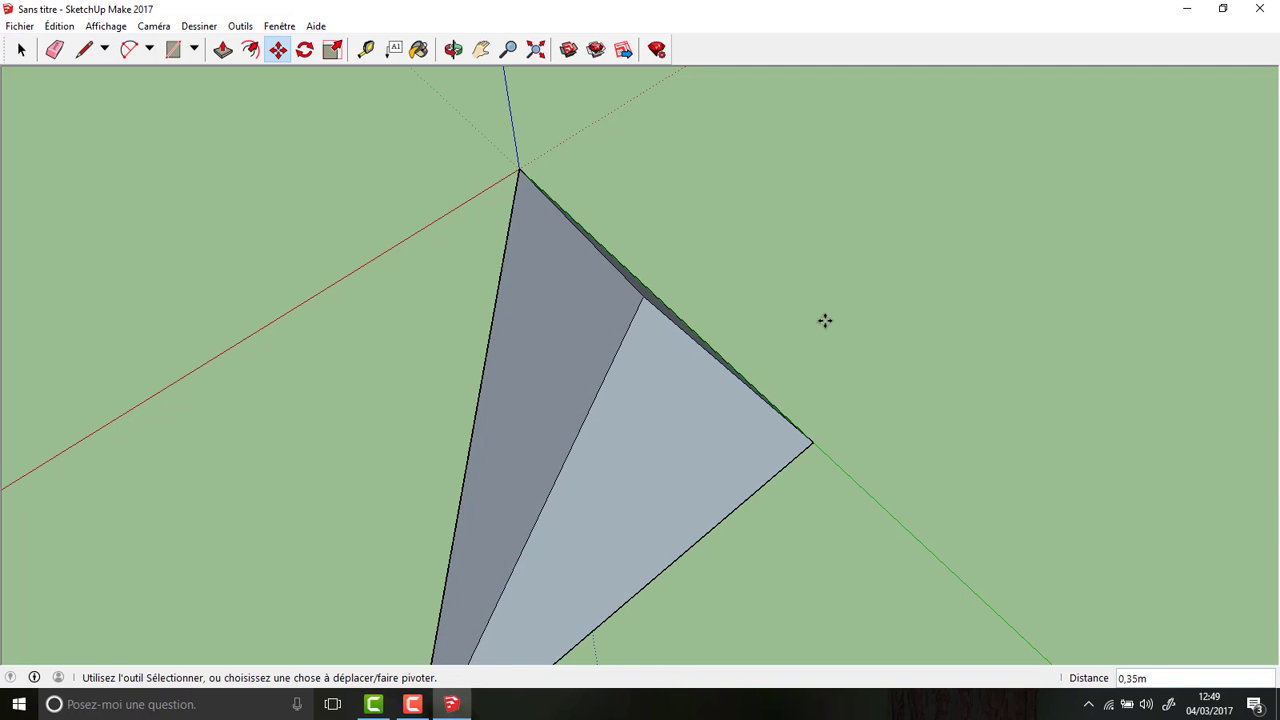
{"action": "middle_click_drag", "start_coordinate": [826, 320], "coordinate": [394, 403]}
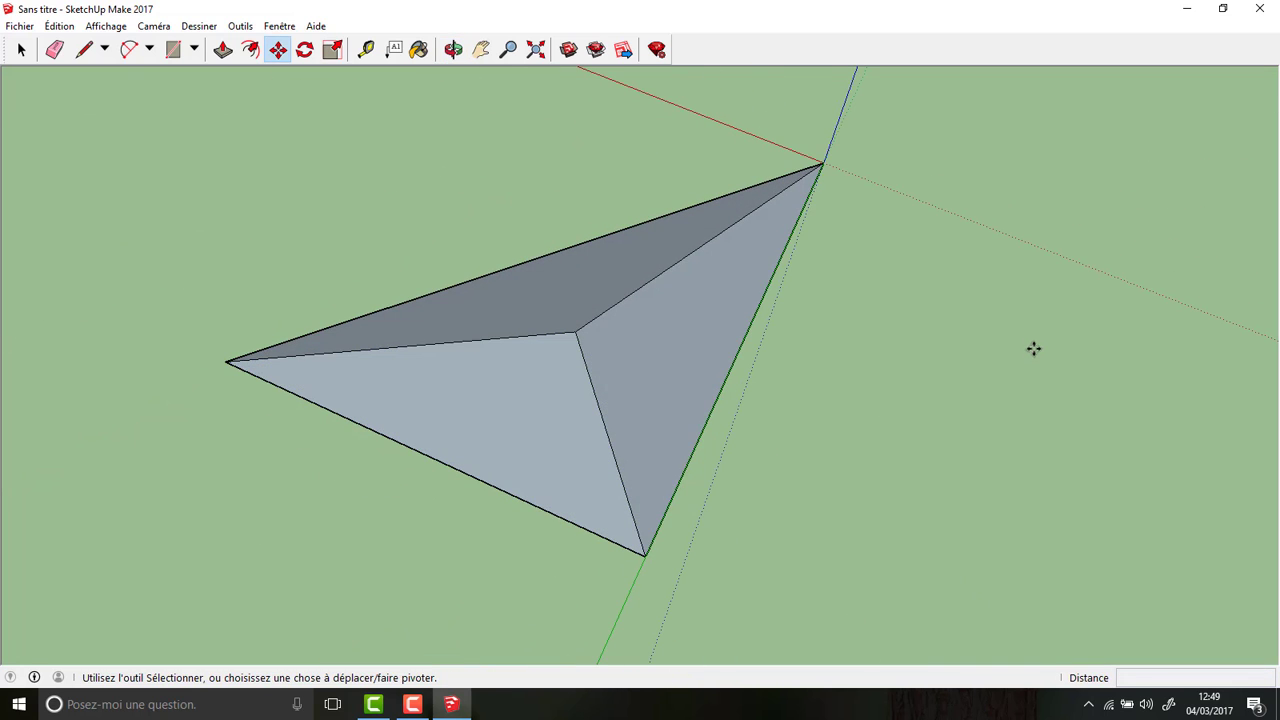
{"action": "middle_click_drag", "start_coordinate": [1040, 365], "coordinate": [914, 531]}
{"action": "middle_click_drag", "start_coordinate": [677, 617], "coordinate": [726, 469]}
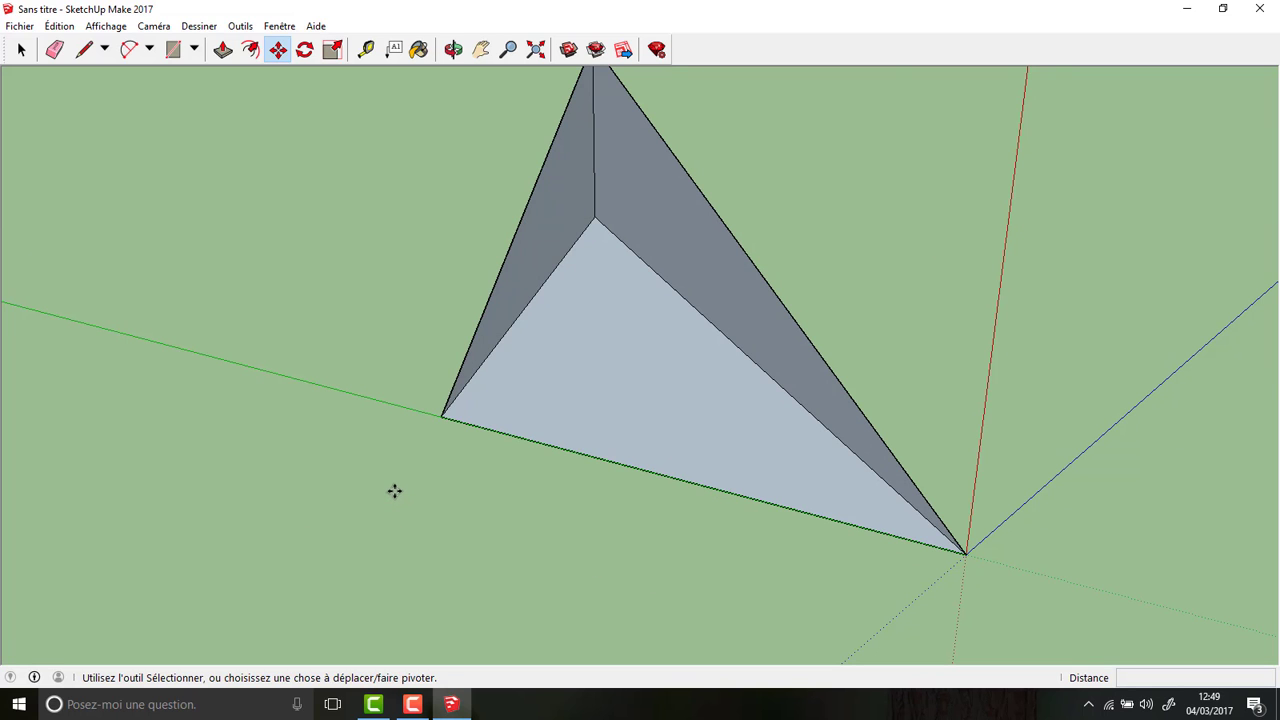
{"action": "middle_click_drag", "start_coordinate": [290, 540], "coordinate": [428, 490]}
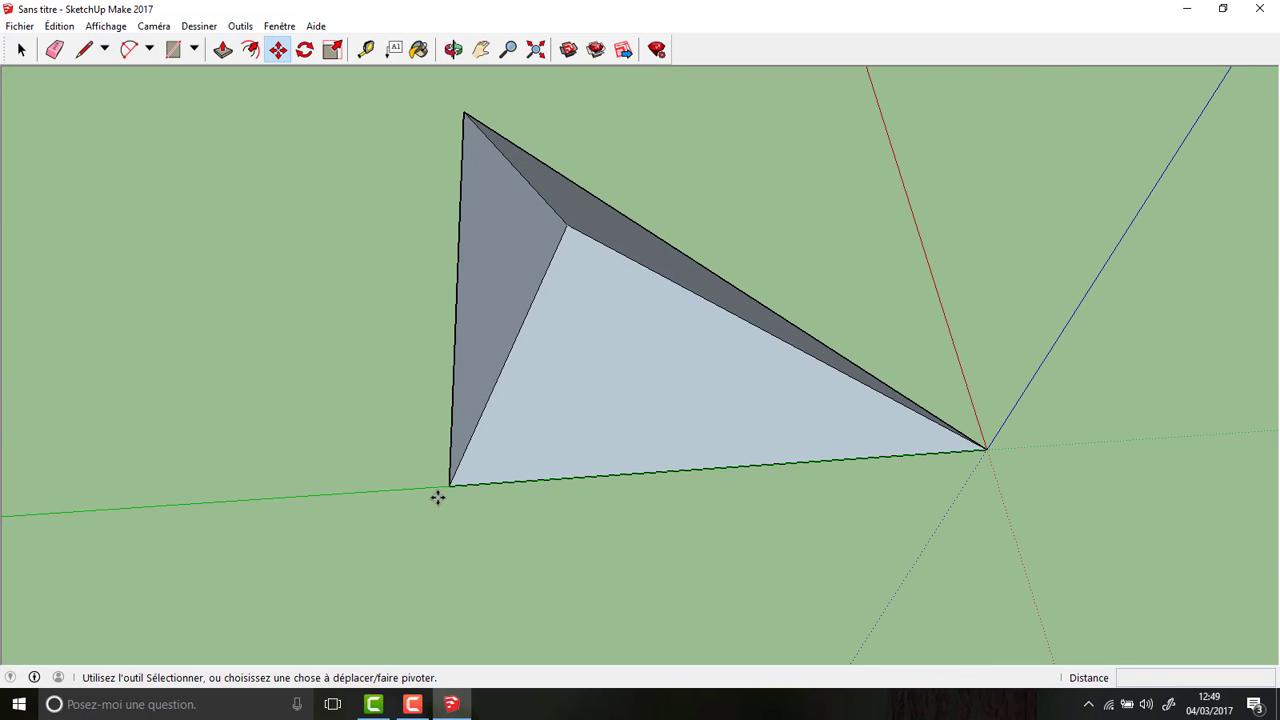